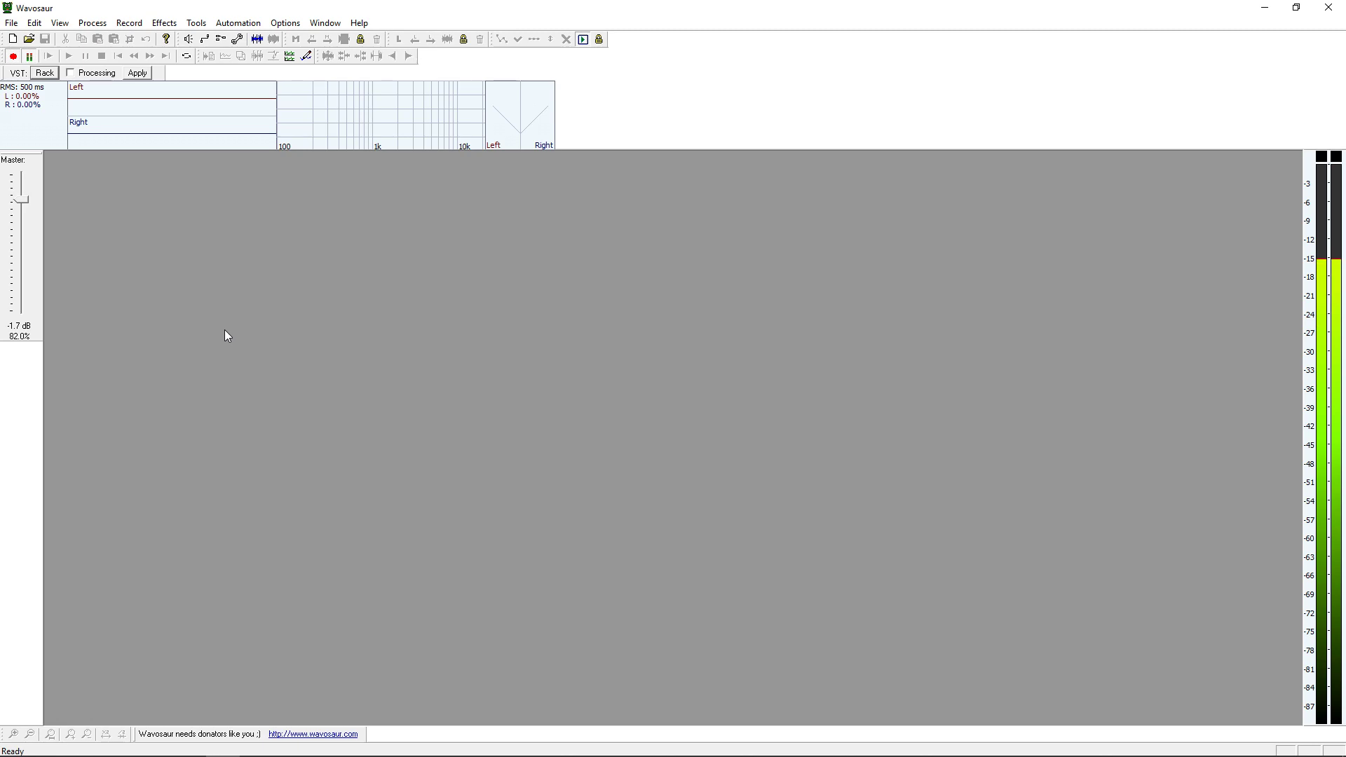
# Step: Stop the recording and cut out about 3.4 seconds of speech near its start
pyautogui.click(12, 56)
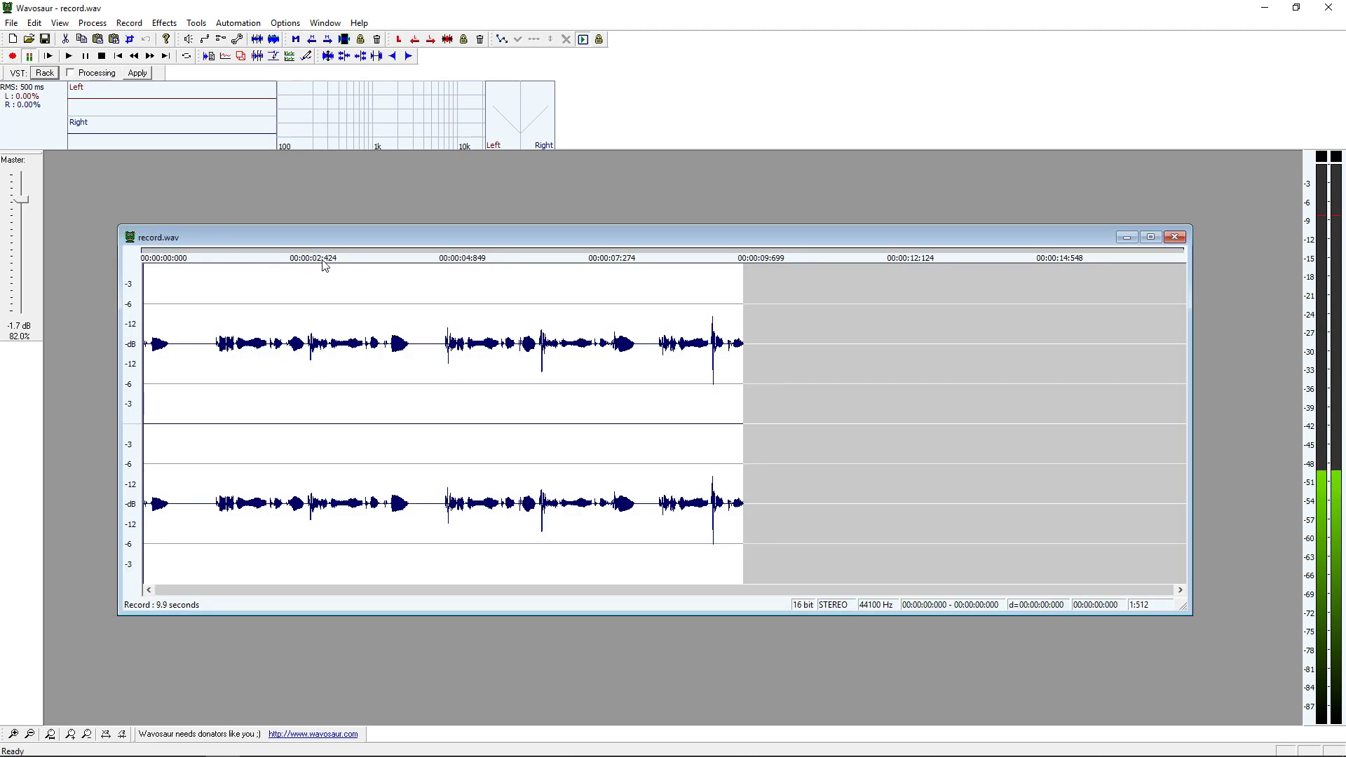
pyautogui.moveTo(313, 246); pyautogui.dragTo(386, 203)
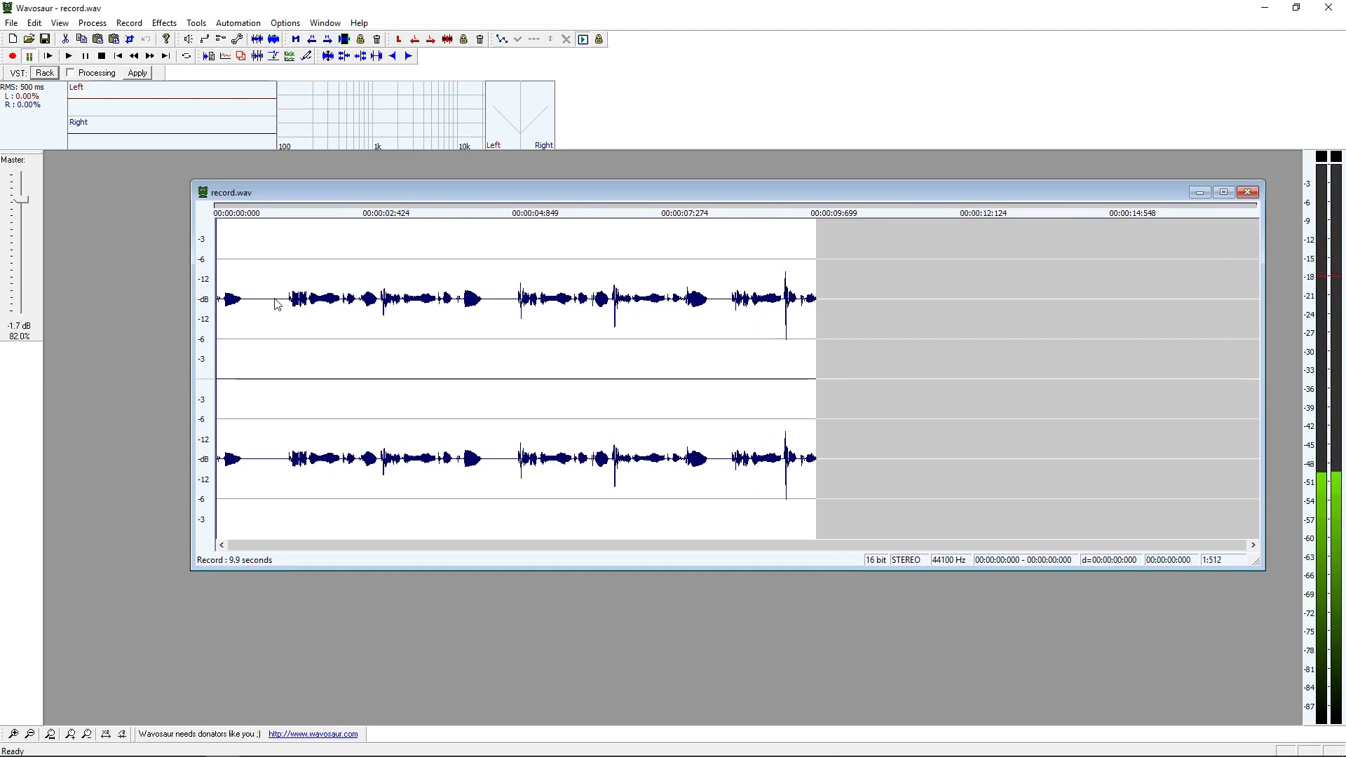
pyautogui.moveTo(289, 304); pyautogui.dragTo(495, 312)
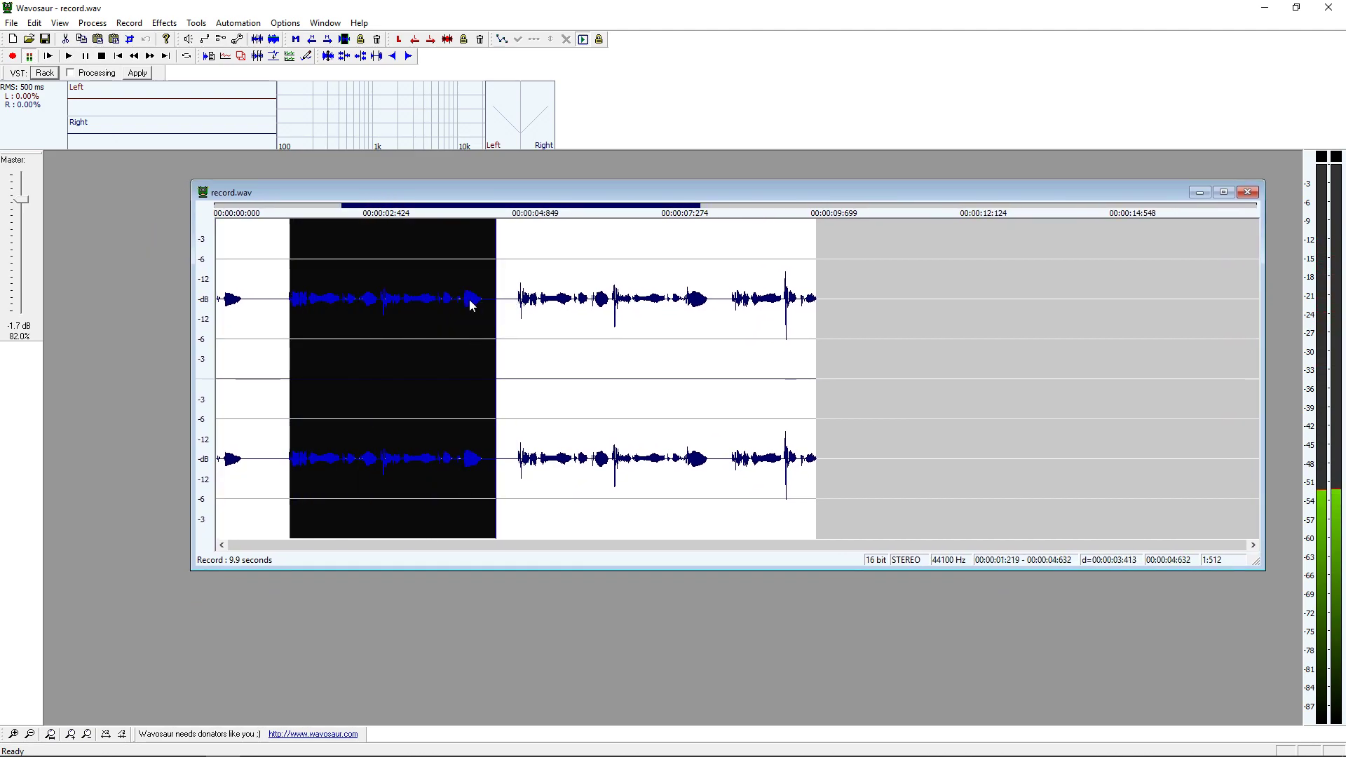
pyautogui.rightClick(470, 305)
pyautogui.click(496, 310)
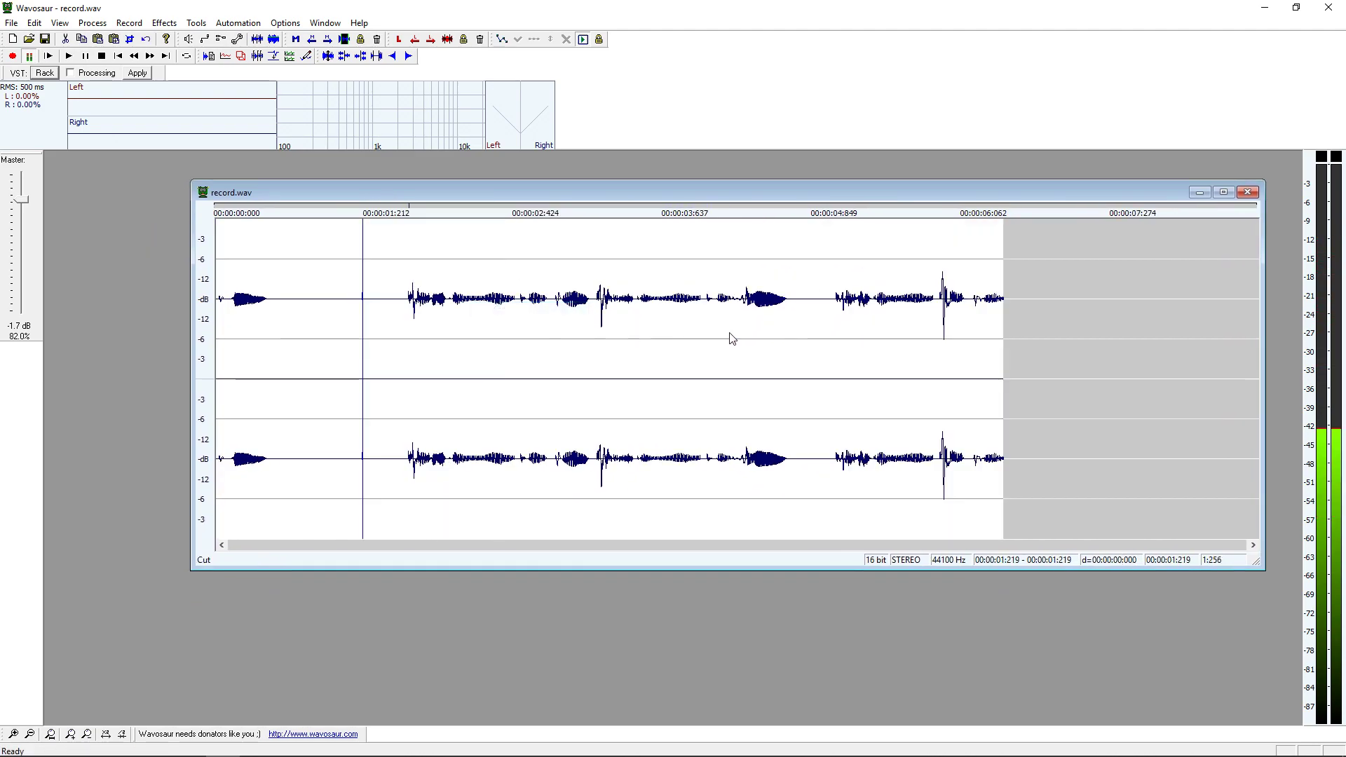
# Step: Paste the cut speech after the clip's end and open the VST plugin rack
pyautogui.rightClick(1013, 308)
pyautogui.click(1055, 351)
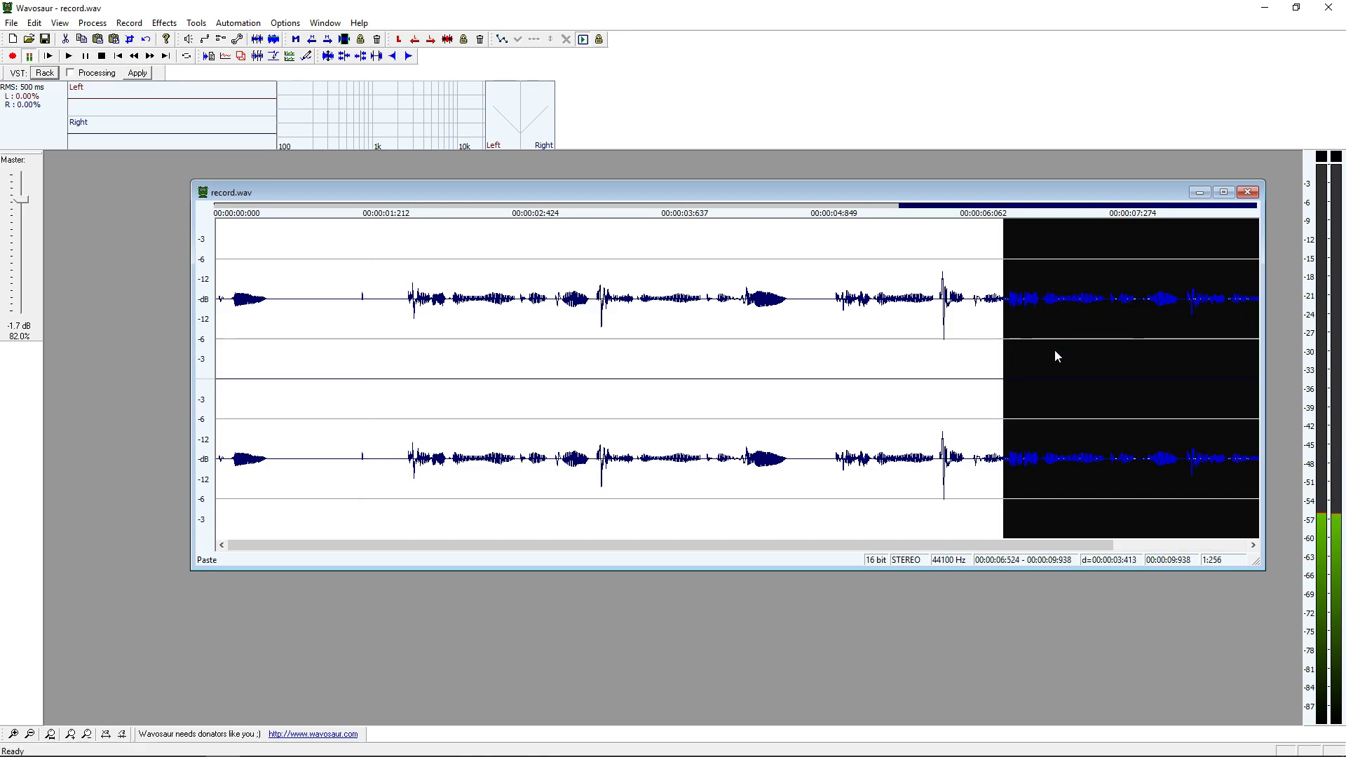
pyautogui.click(1024, 294)
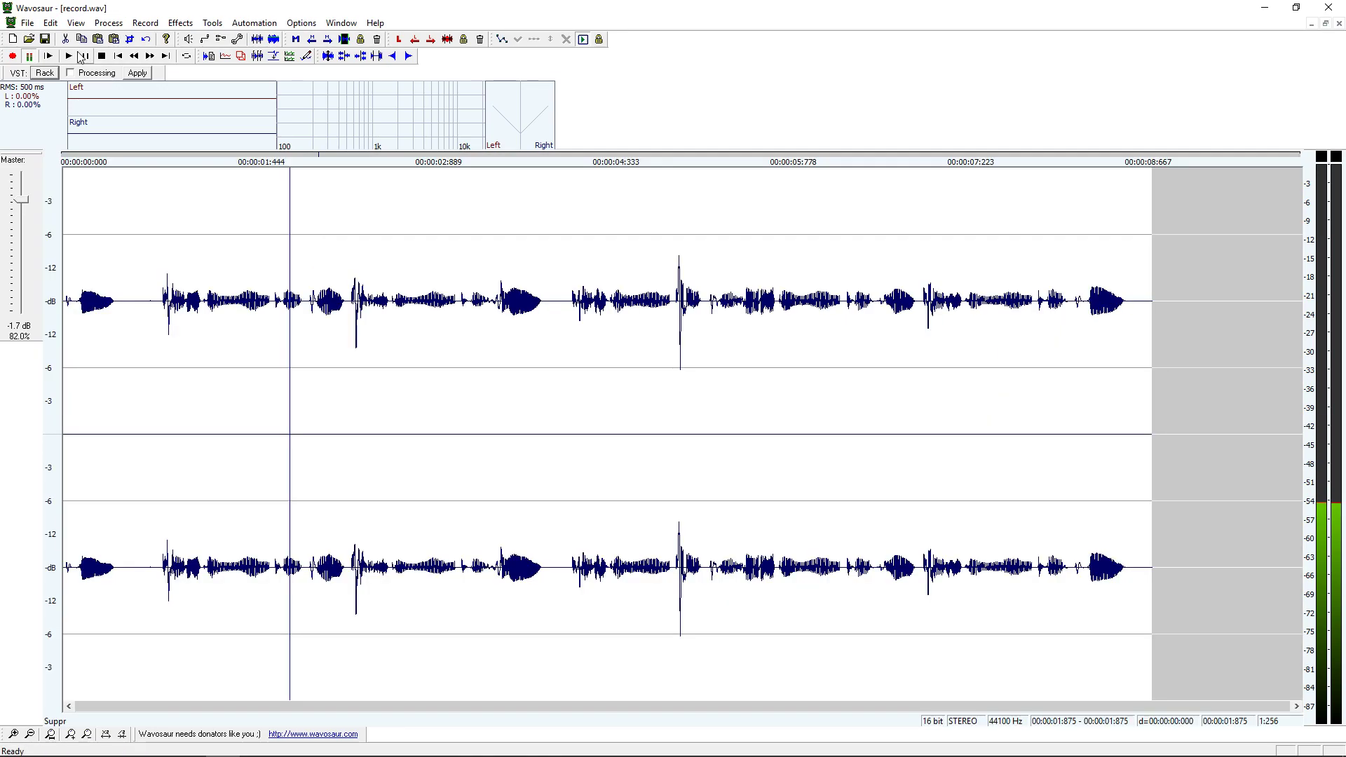
pyautogui.click(42, 73)
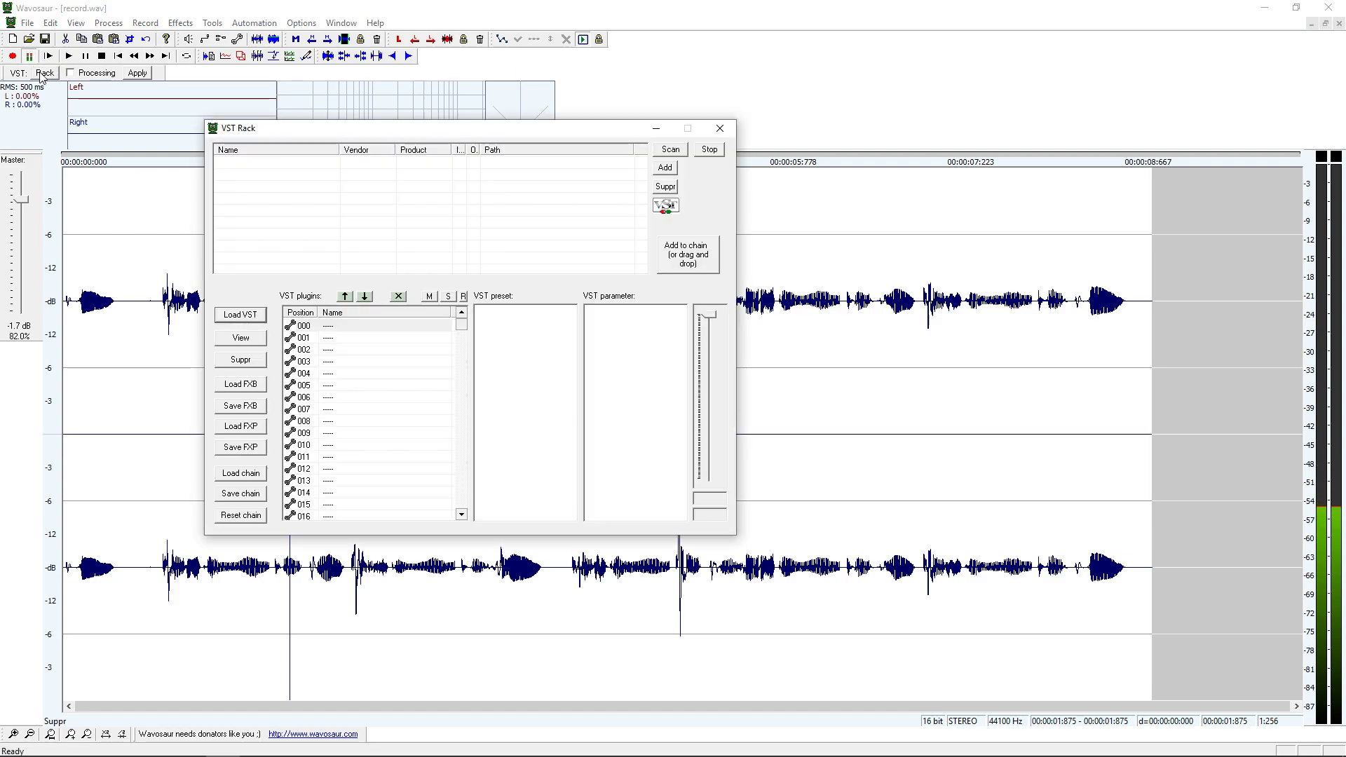
# Step: Normalize the whole clip to -0.3 dB
pyautogui.doubleClick(158, 263)
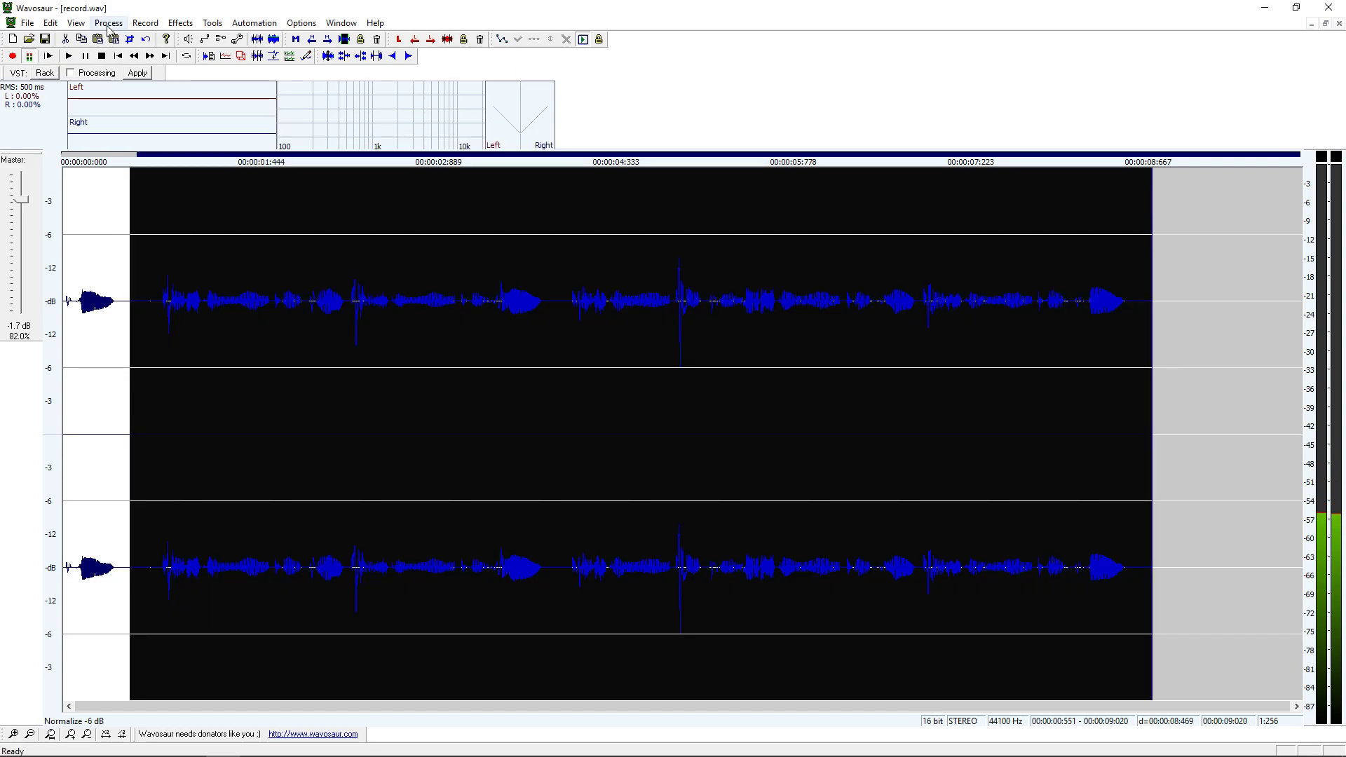
pyautogui.click(109, 23)
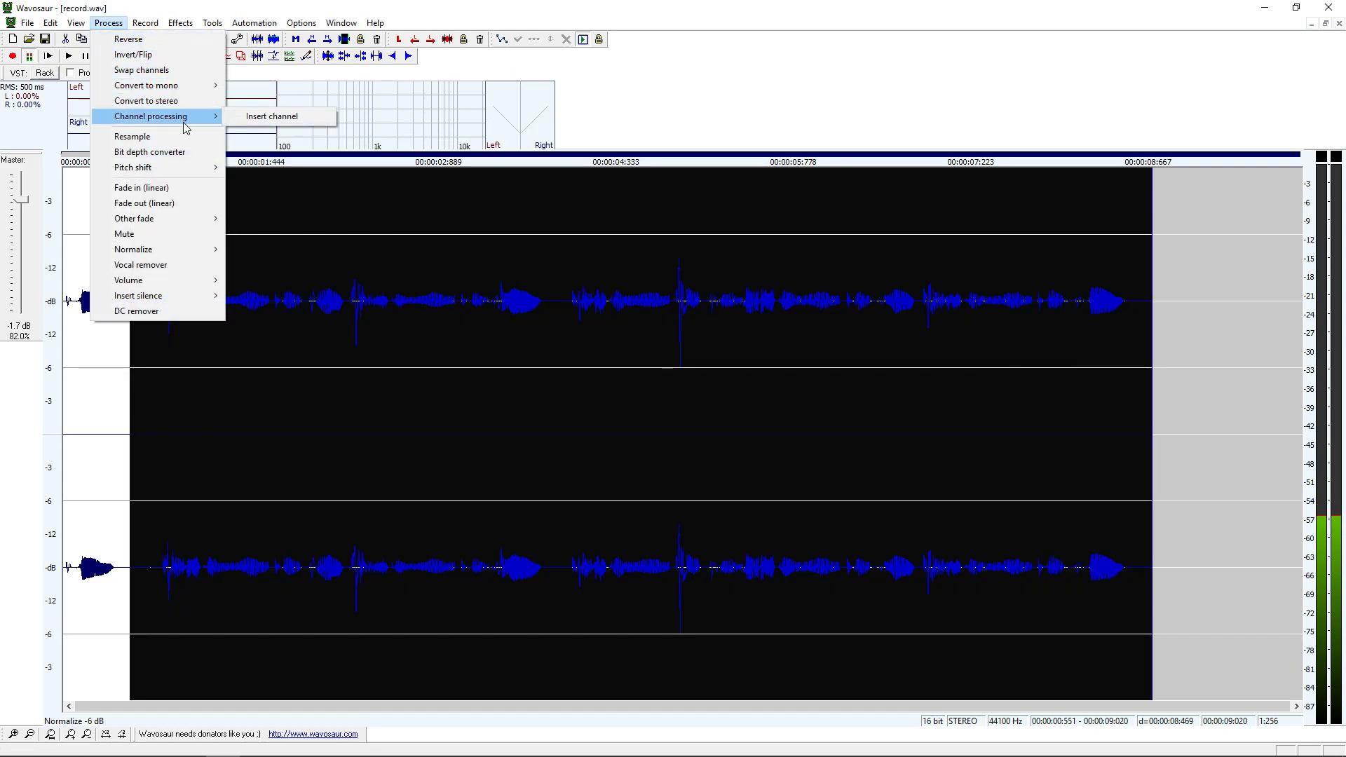
pyautogui.moveTo(133, 249)
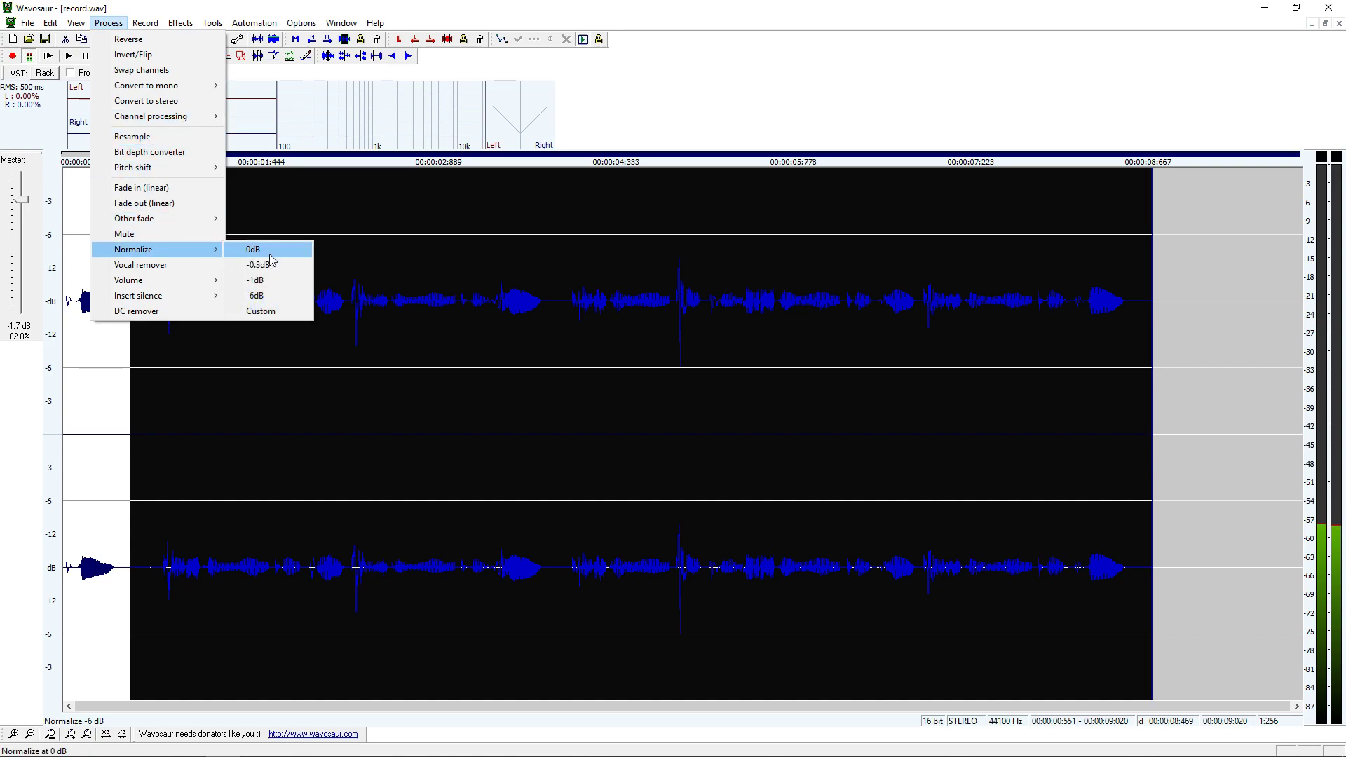
pyautogui.click(270, 264)
pyautogui.click(335, 284)
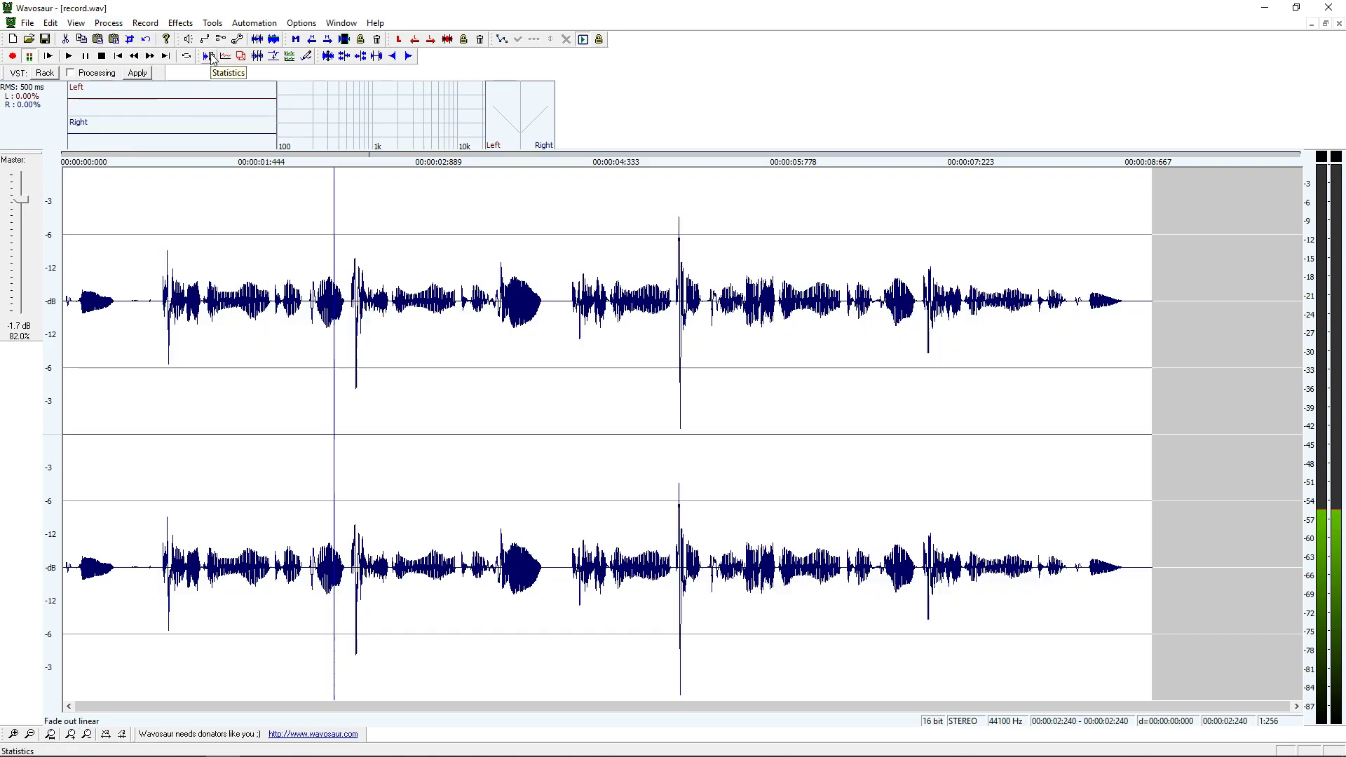
# Step: Check the spectrum analysis, then add a volume envelope with an early point raised
pyautogui.click(224, 57)
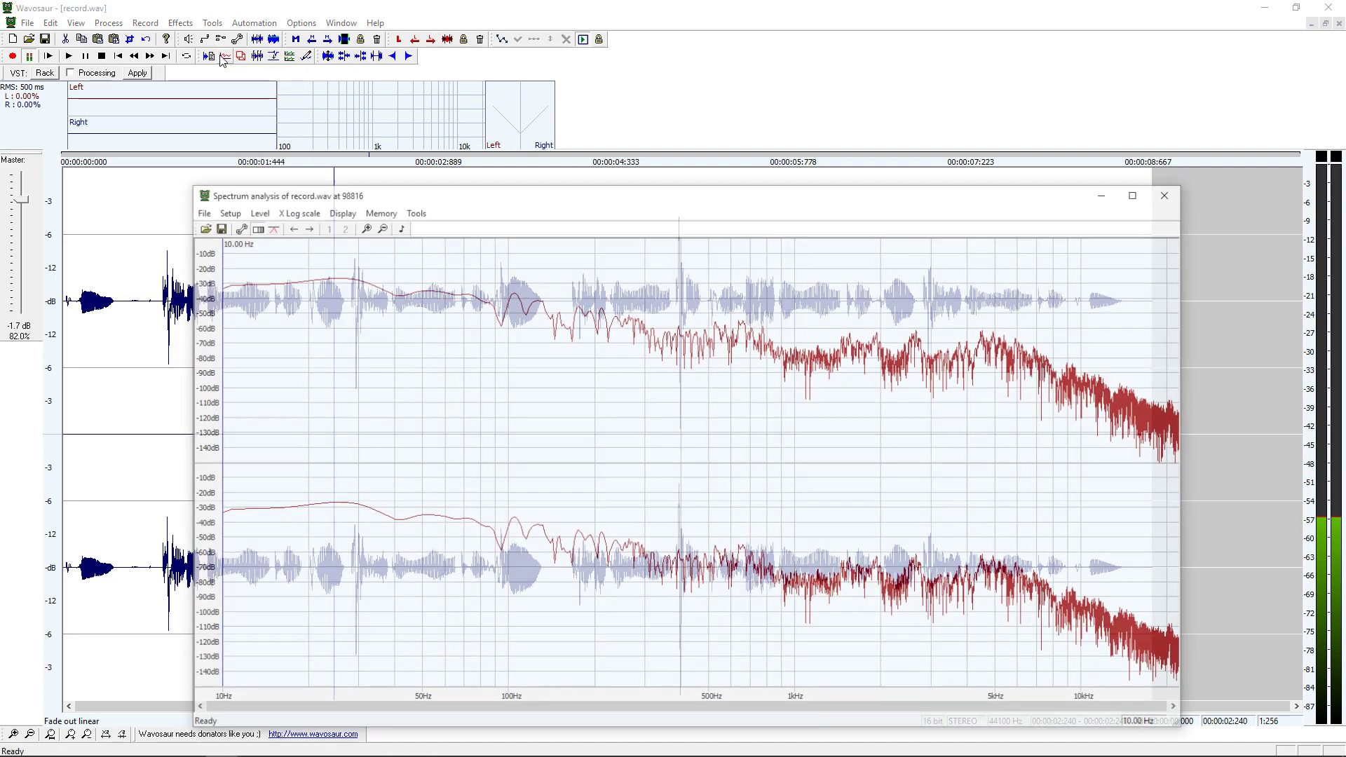
pyautogui.press('Escape')
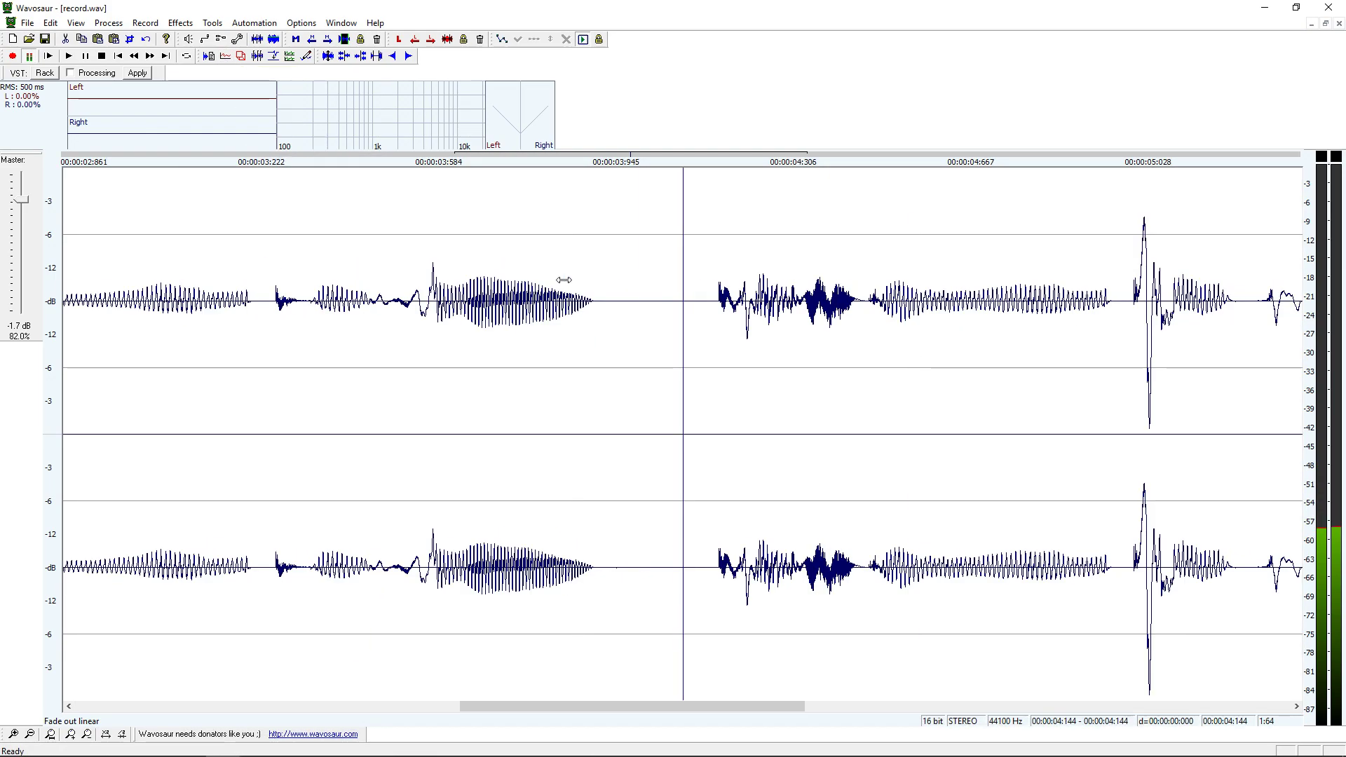
pyautogui.click(564, 280)
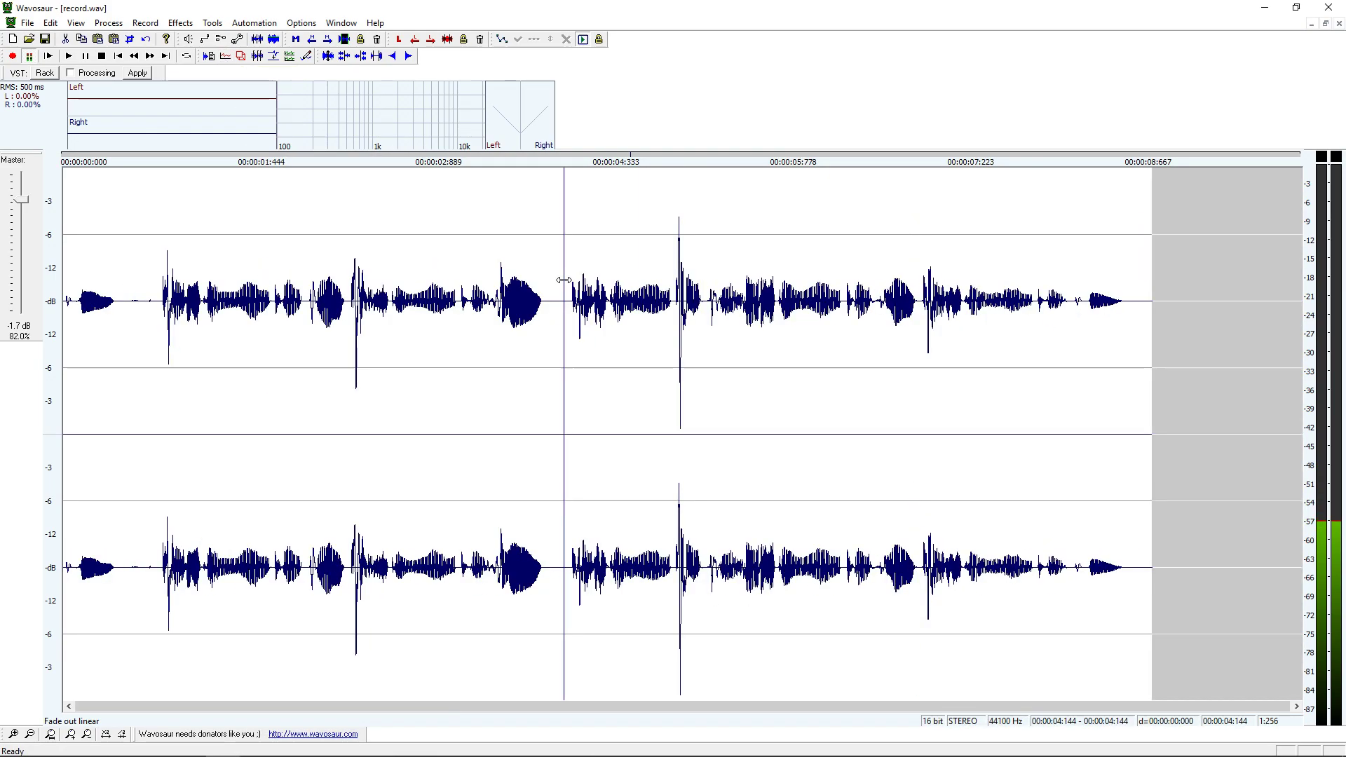
pyautogui.click(501, 40)
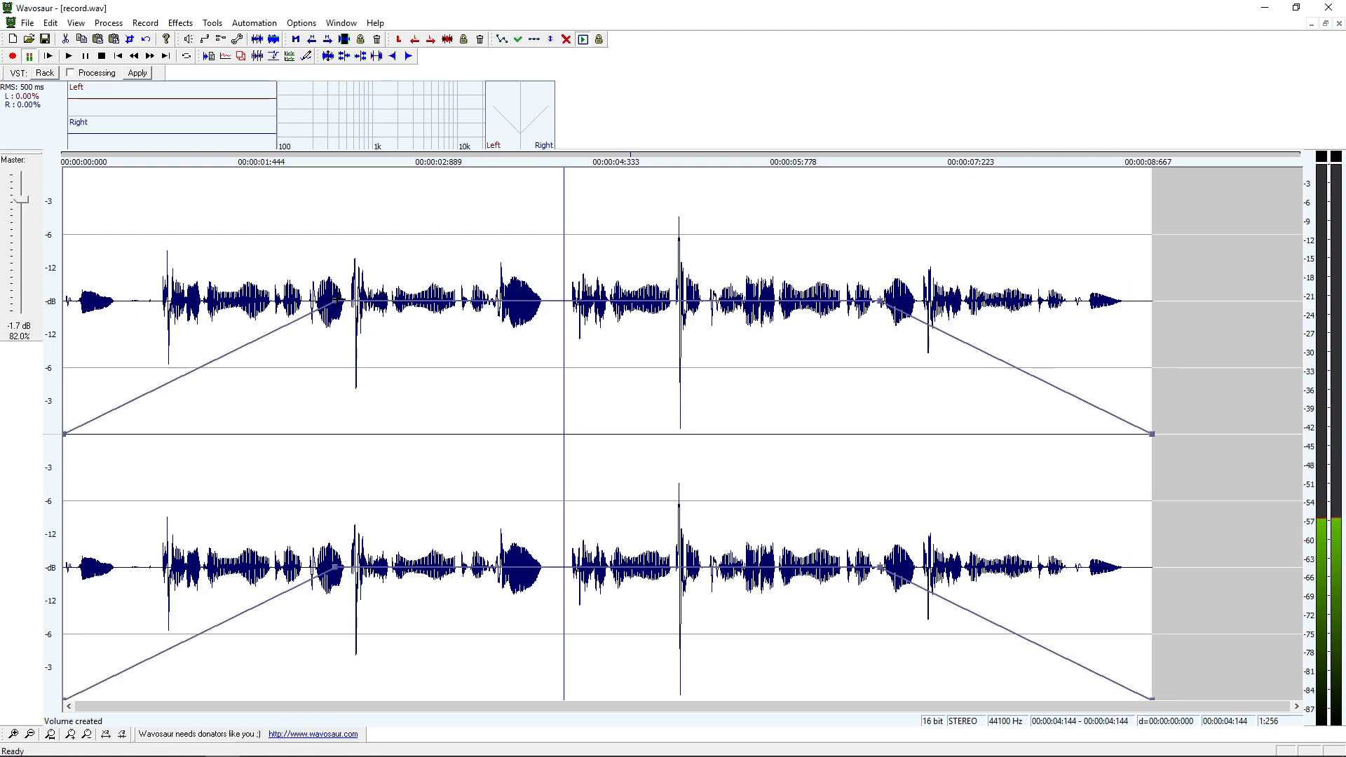
pyautogui.moveTo(334, 301); pyautogui.dragTo(332, 224)
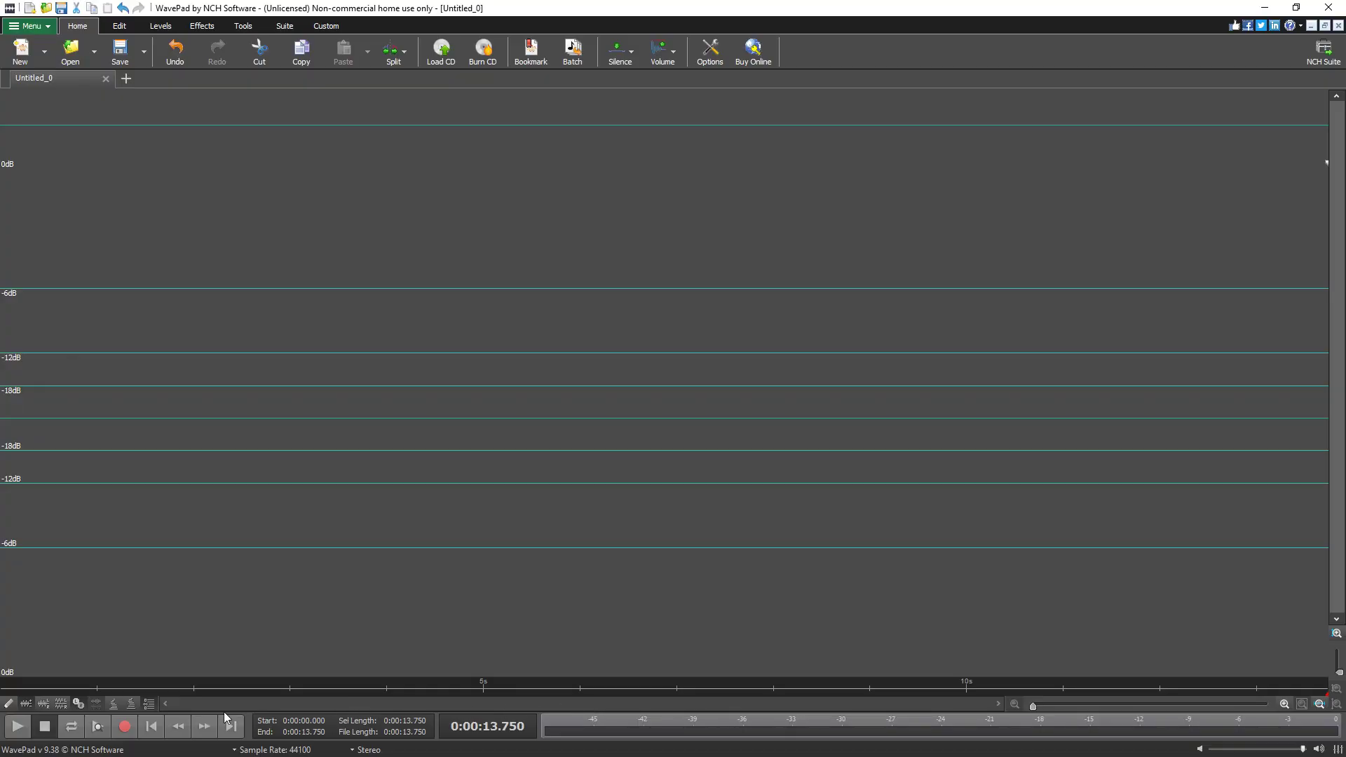
# Step: Record a short voice clip and stop it
pyautogui.click(126, 726)
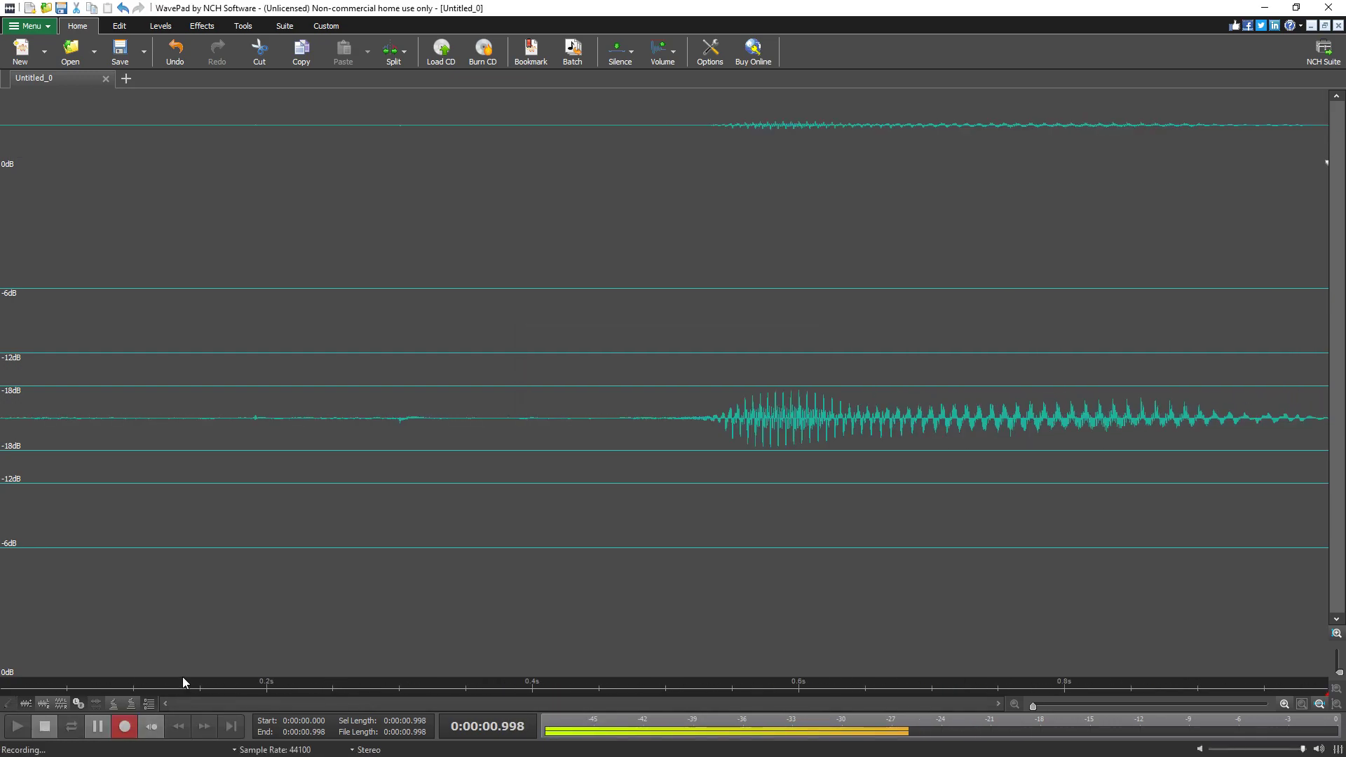
pyautogui.press('space')
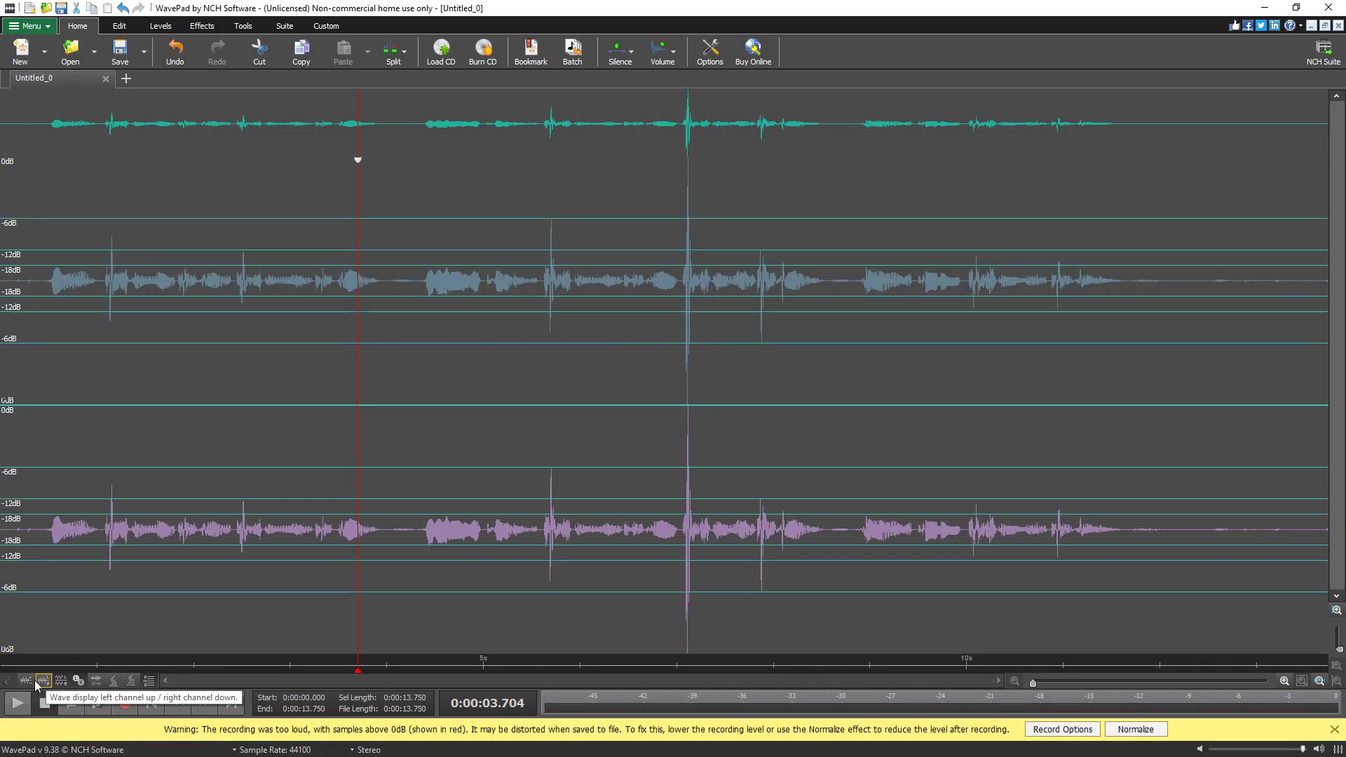
pyautogui.click(223, 422)
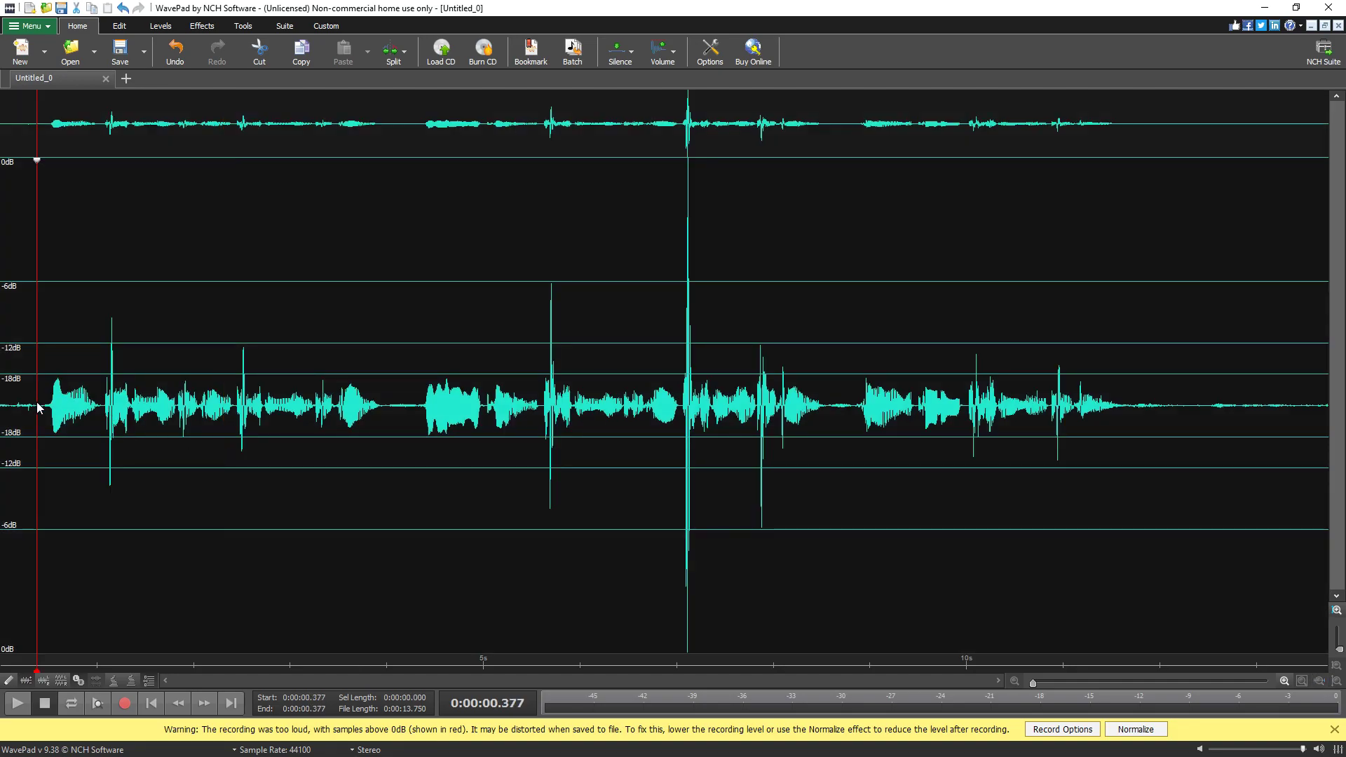
# Step: Move the clip's opening part to its end and generate the spoken word hello
pyautogui.moveTo(37, 408); pyautogui.dragTo(387, 431)
pyautogui.rightClick(298, 414)
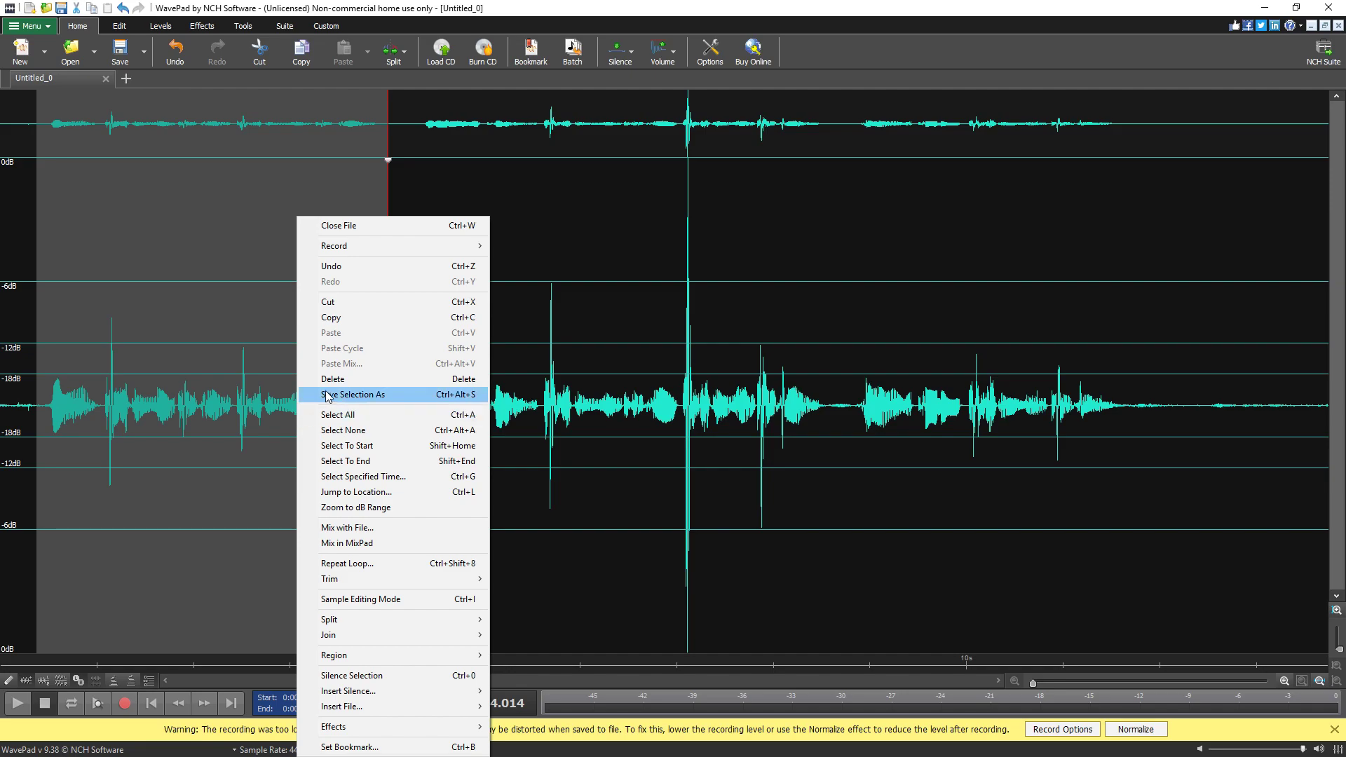
pyautogui.click(366, 303)
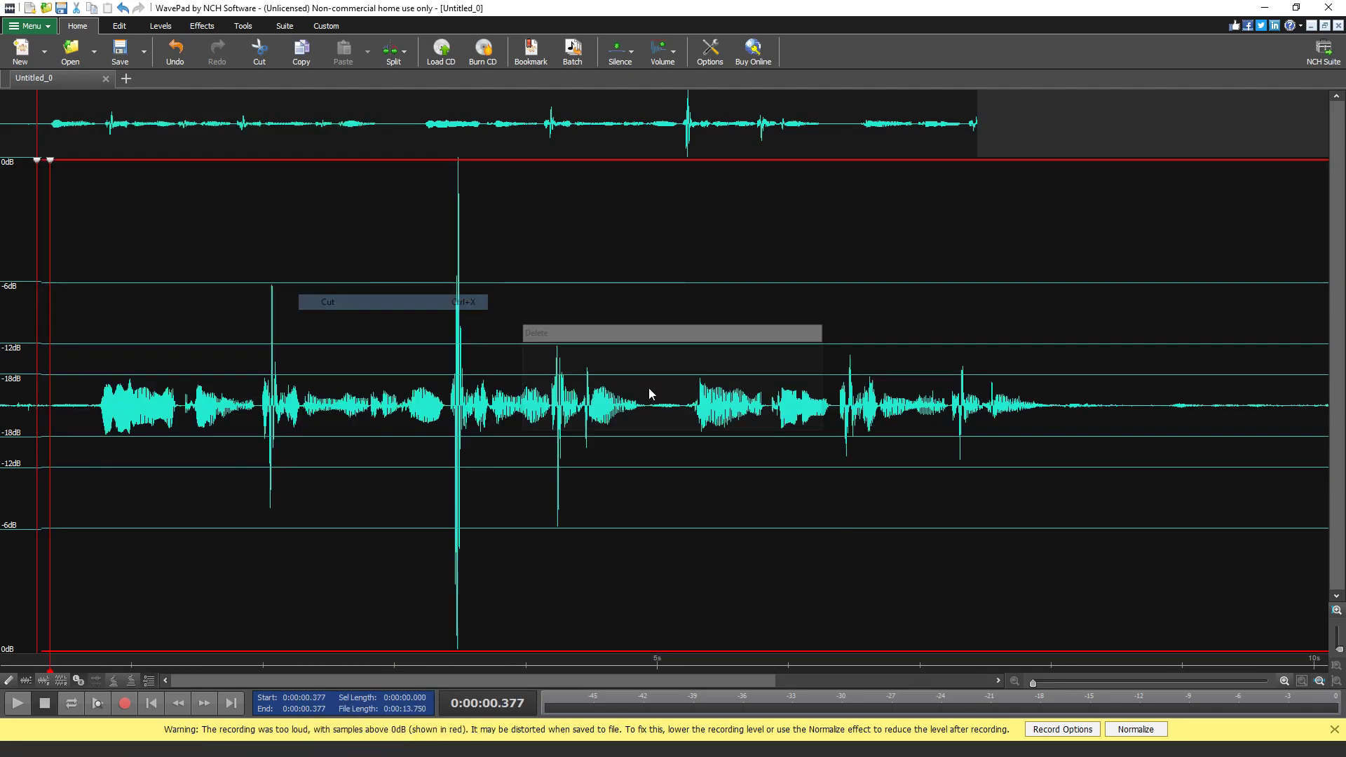
pyautogui.rightClick(1104, 413)
pyautogui.click(1141, 335)
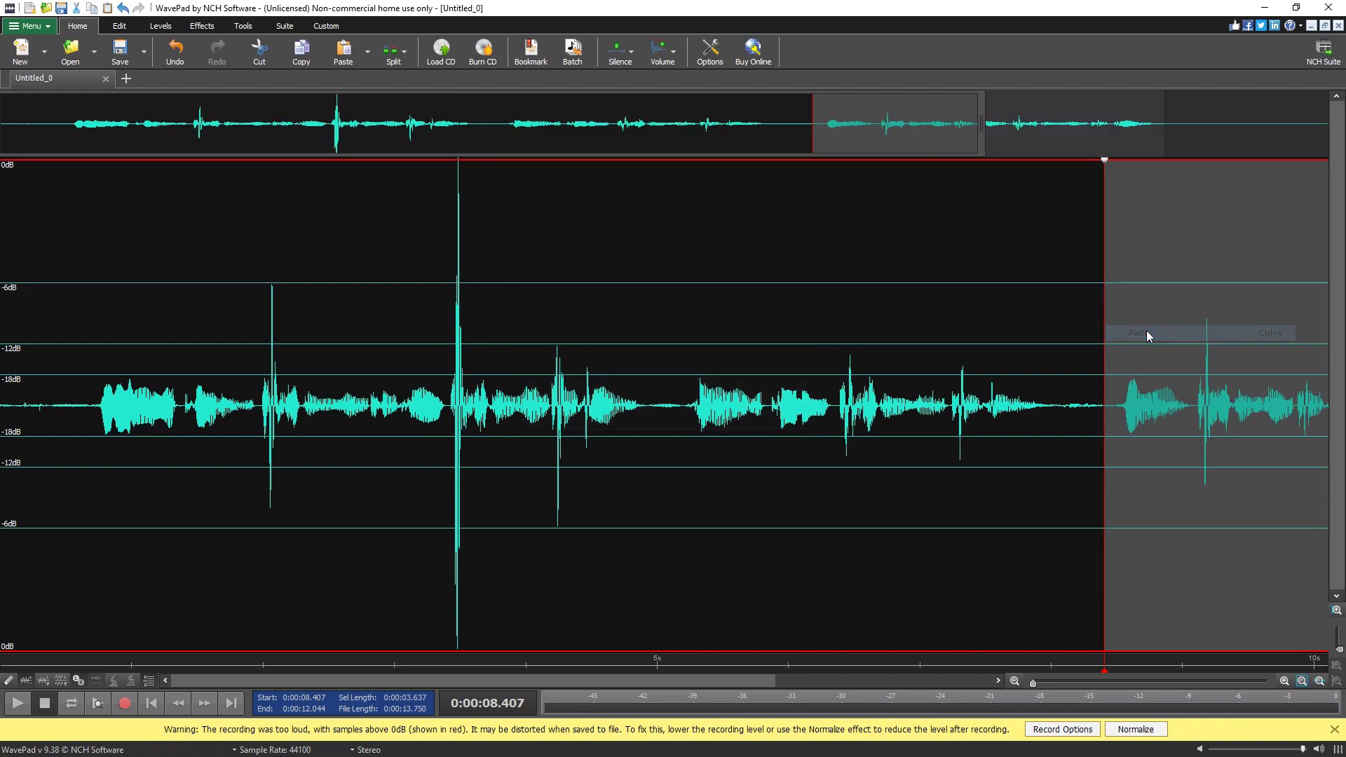
pyautogui.click(725, 450)
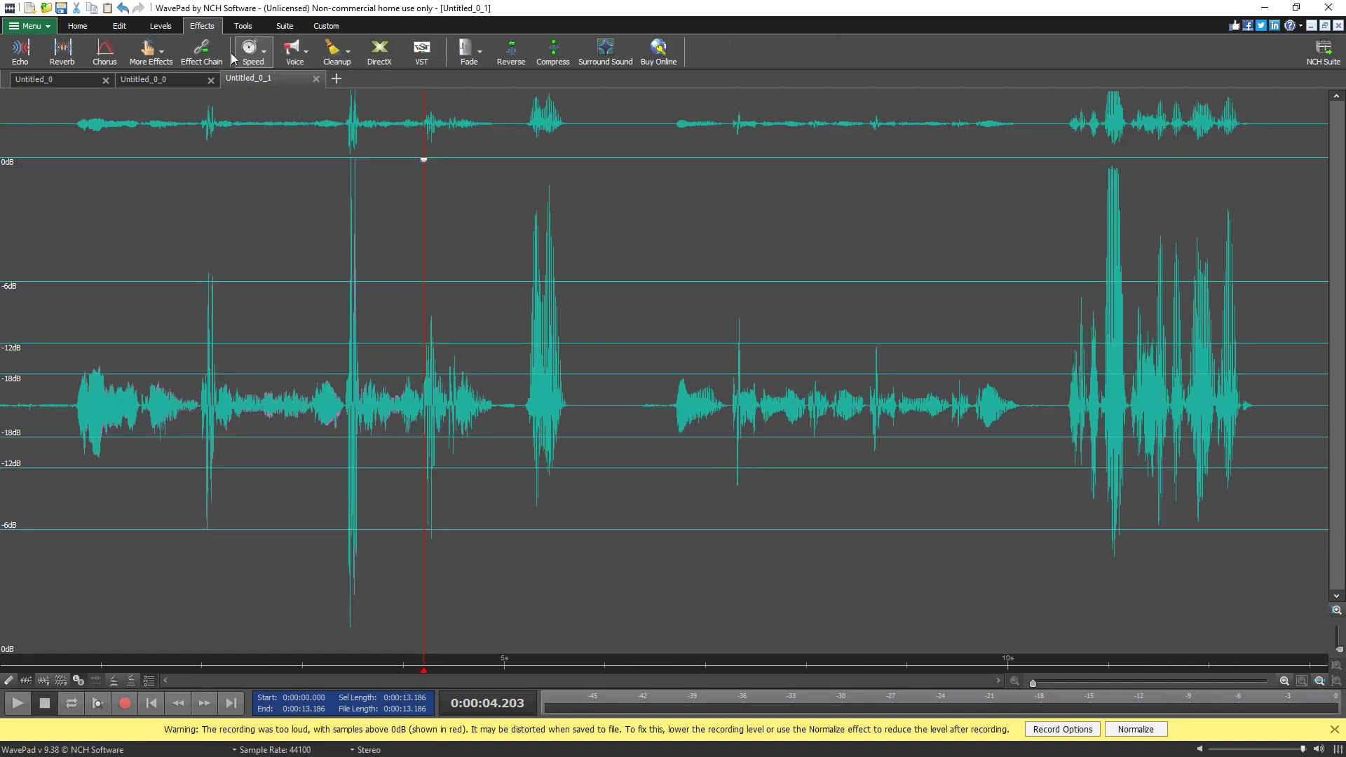
# Step: Open the Effect Chain window for applying multiple effects
pyautogui.click(211, 55)
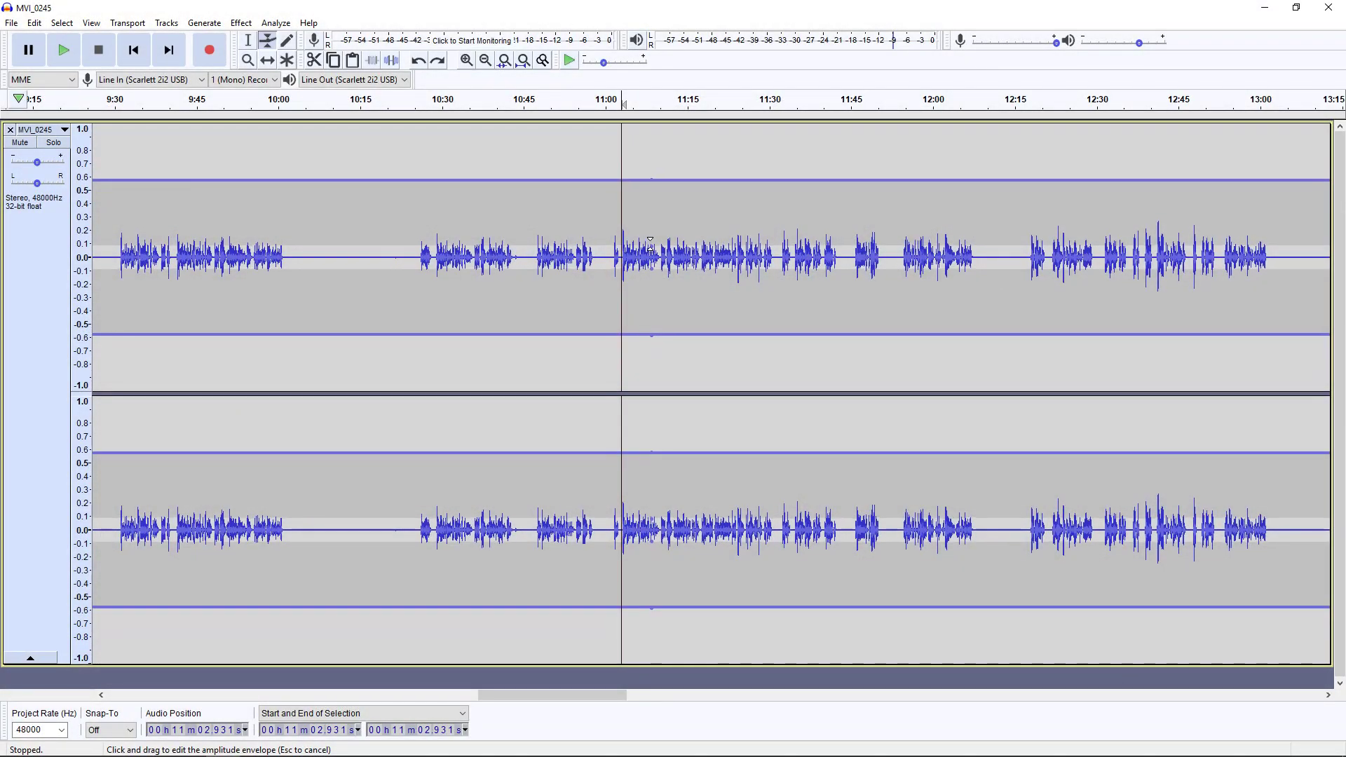
# Step: Reshape the volume envelope to raise the earlier speech, then play it back
pyautogui.moveTo(651, 241); pyautogui.dragTo(680, 126)
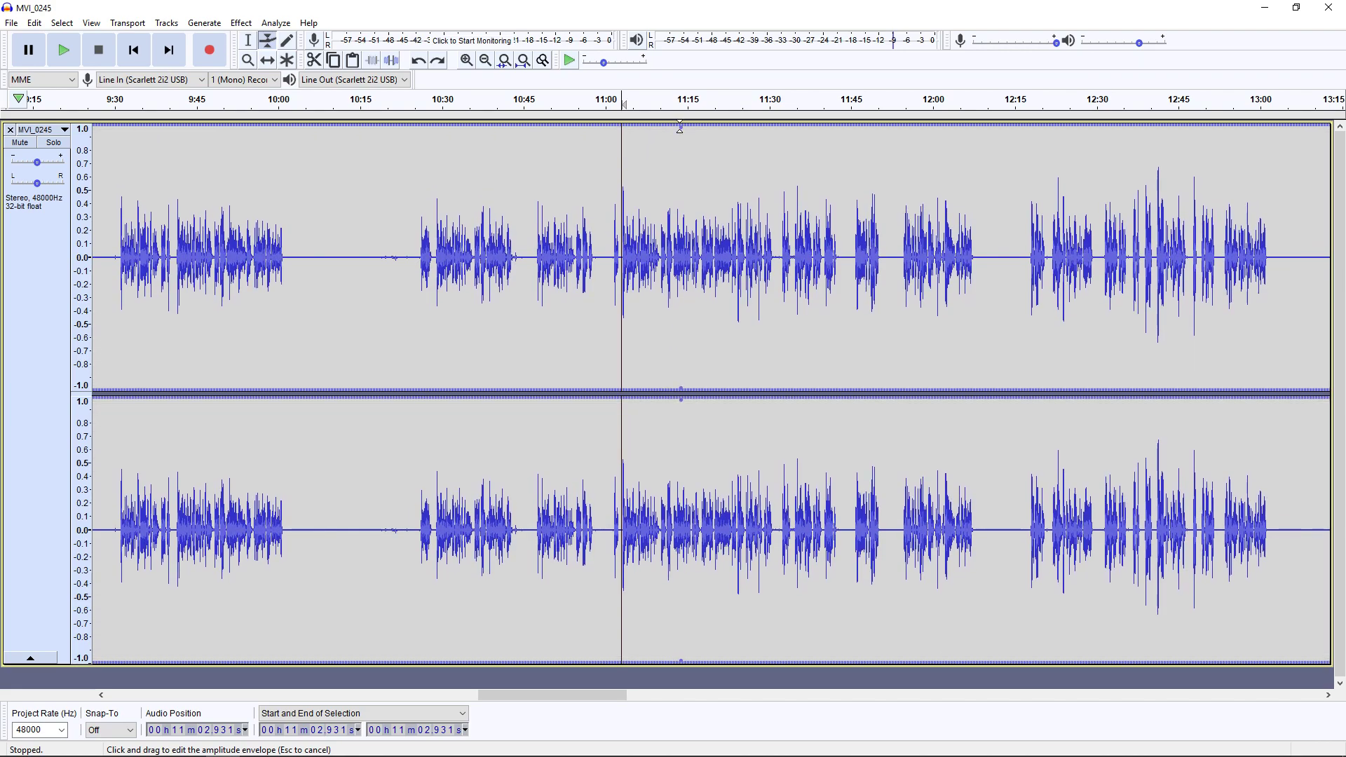
pyautogui.click(610, 240)
pyautogui.moveTo(546, 243); pyautogui.dragTo(545, 236)
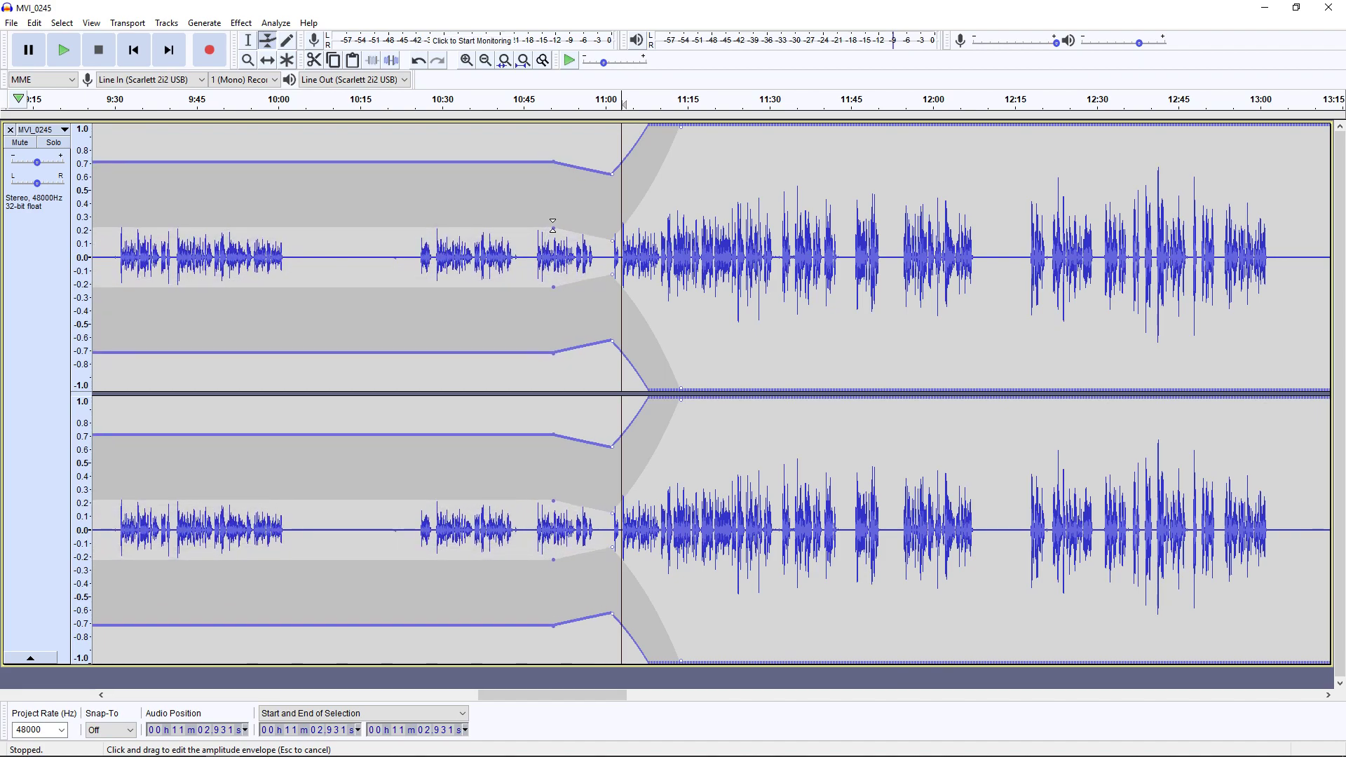
pyautogui.moveTo(545, 235); pyautogui.dragTo(558, 207)
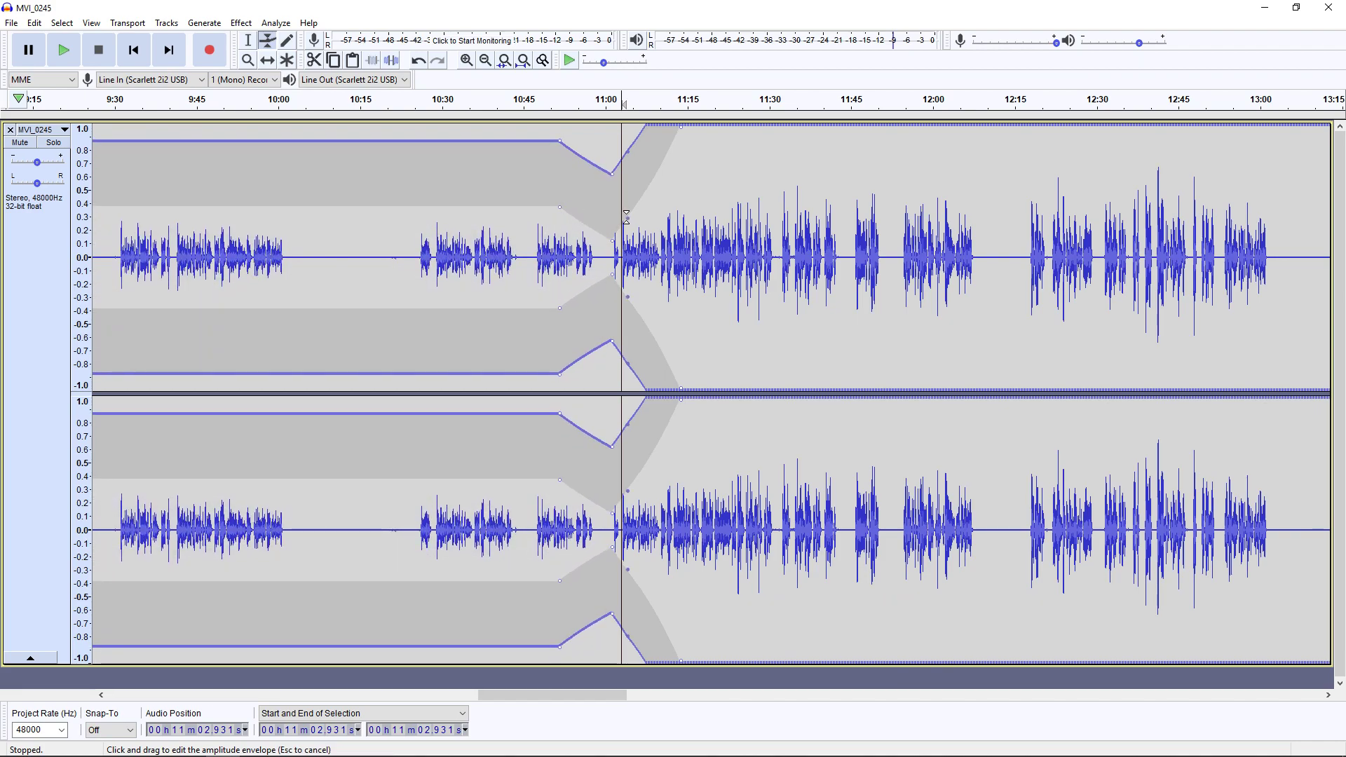
pyautogui.click(248, 46)
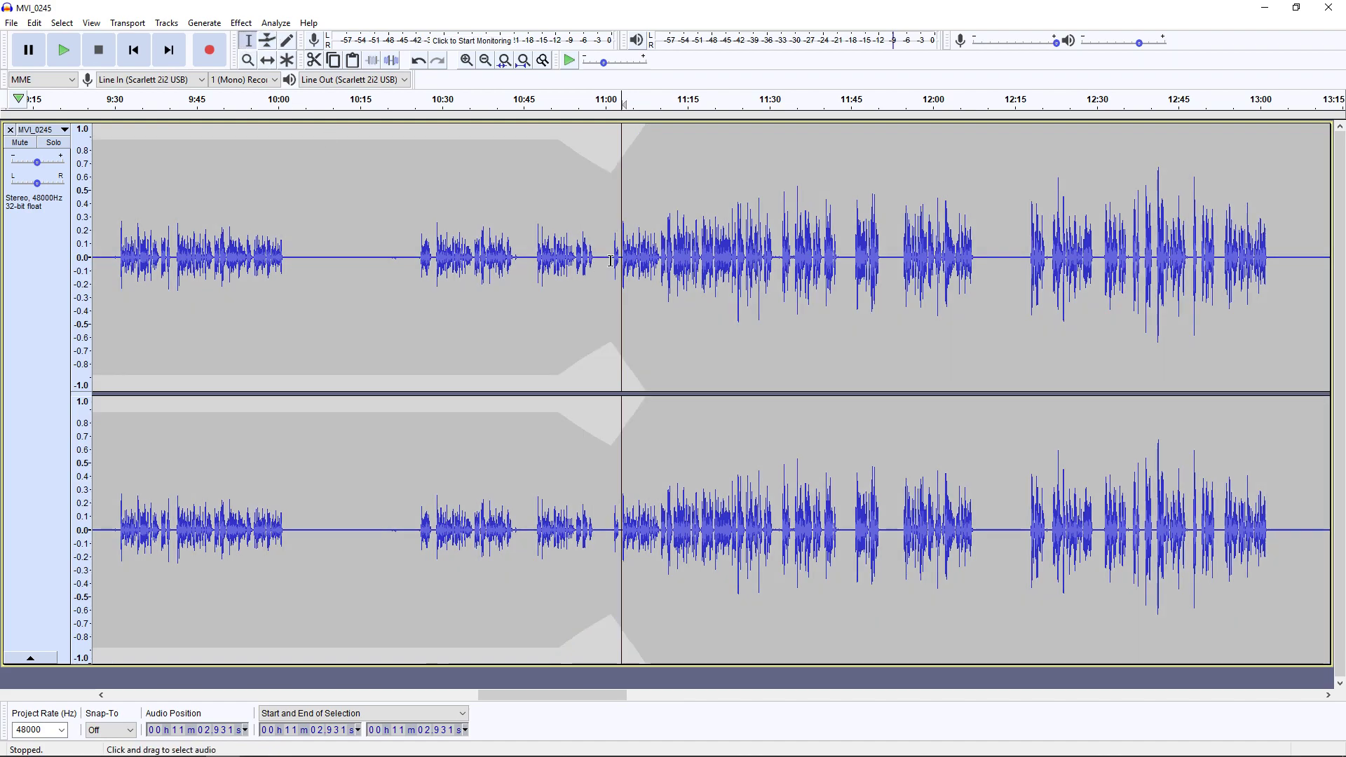
pyautogui.press('space')
pyautogui.press('x')
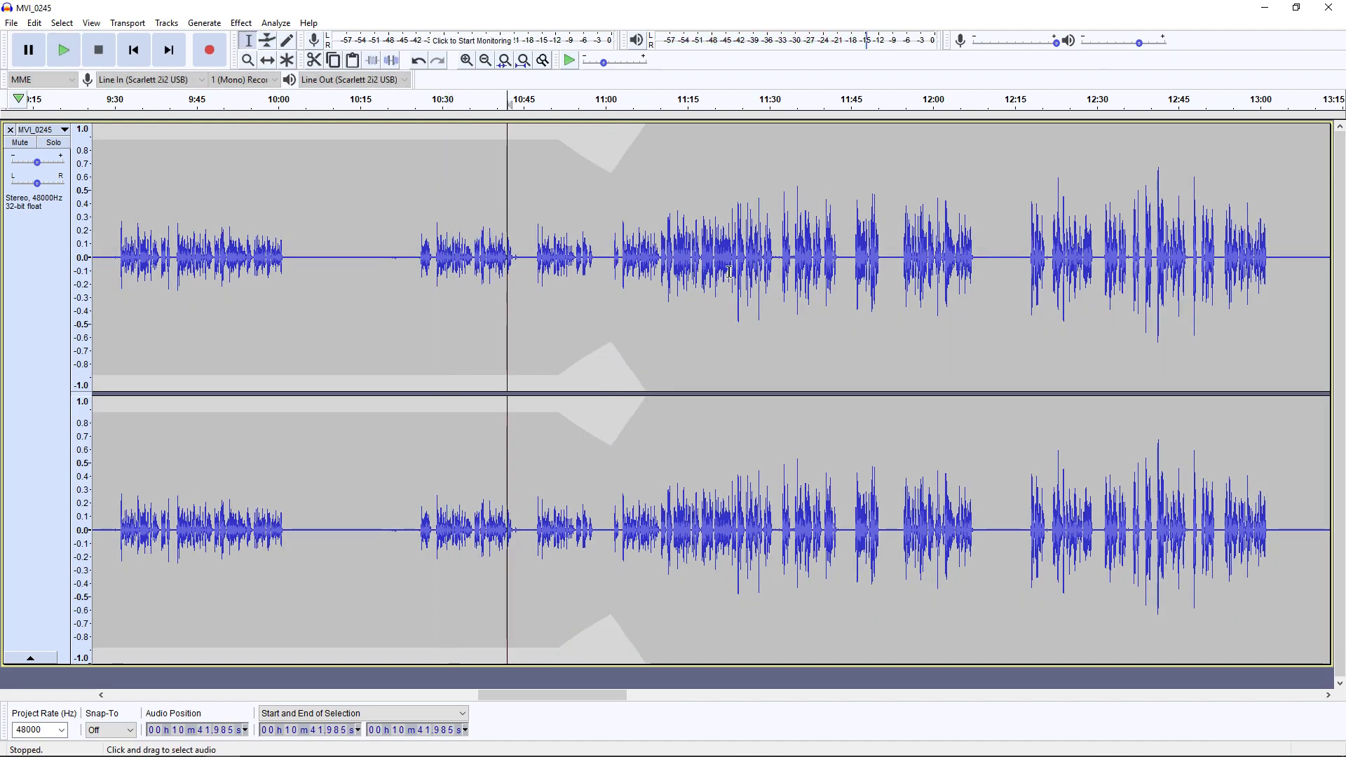
pyautogui.press('space')
# Step: Compress the speech from about 11:05 to 11:30 with the Compressor
pyautogui.moveTo(623, 264); pyautogui.dragTo(783, 265)
pyautogui.press('space')
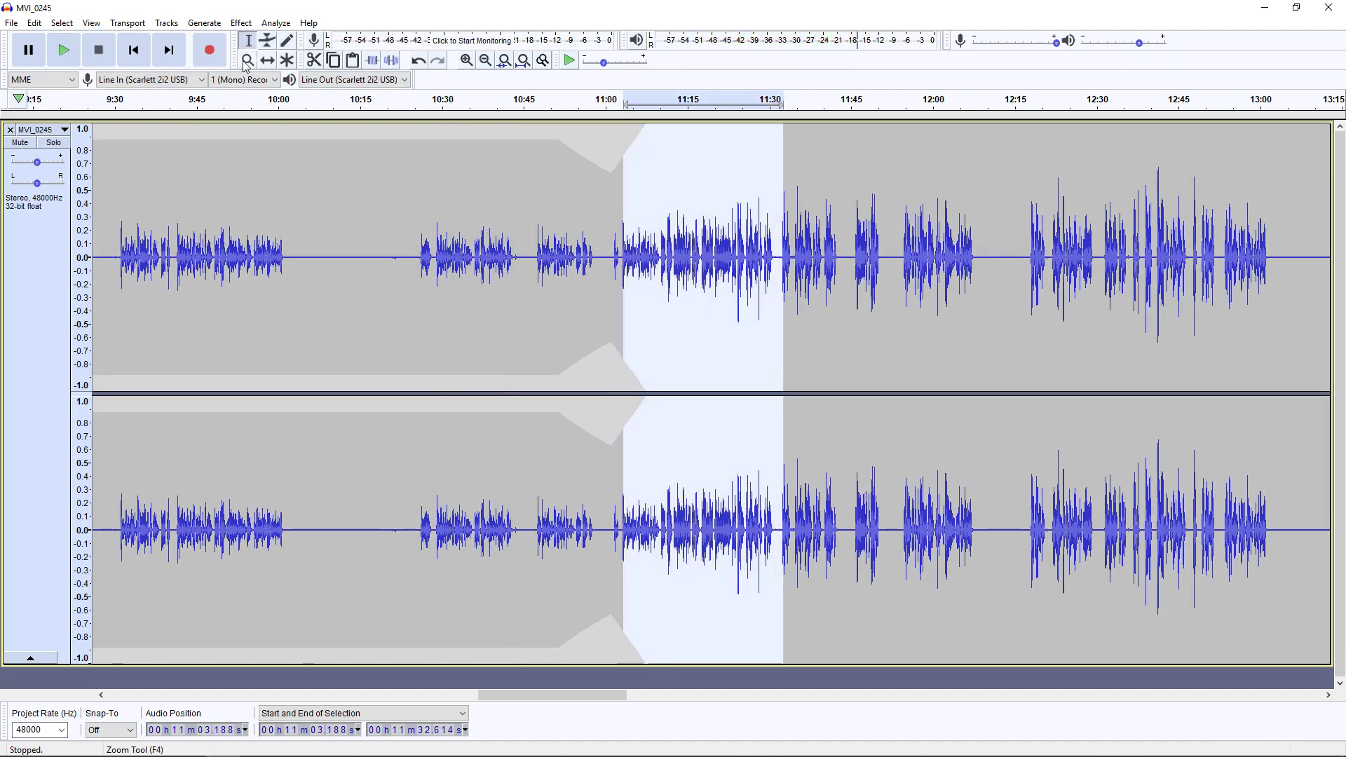
pyautogui.click(231, 24)
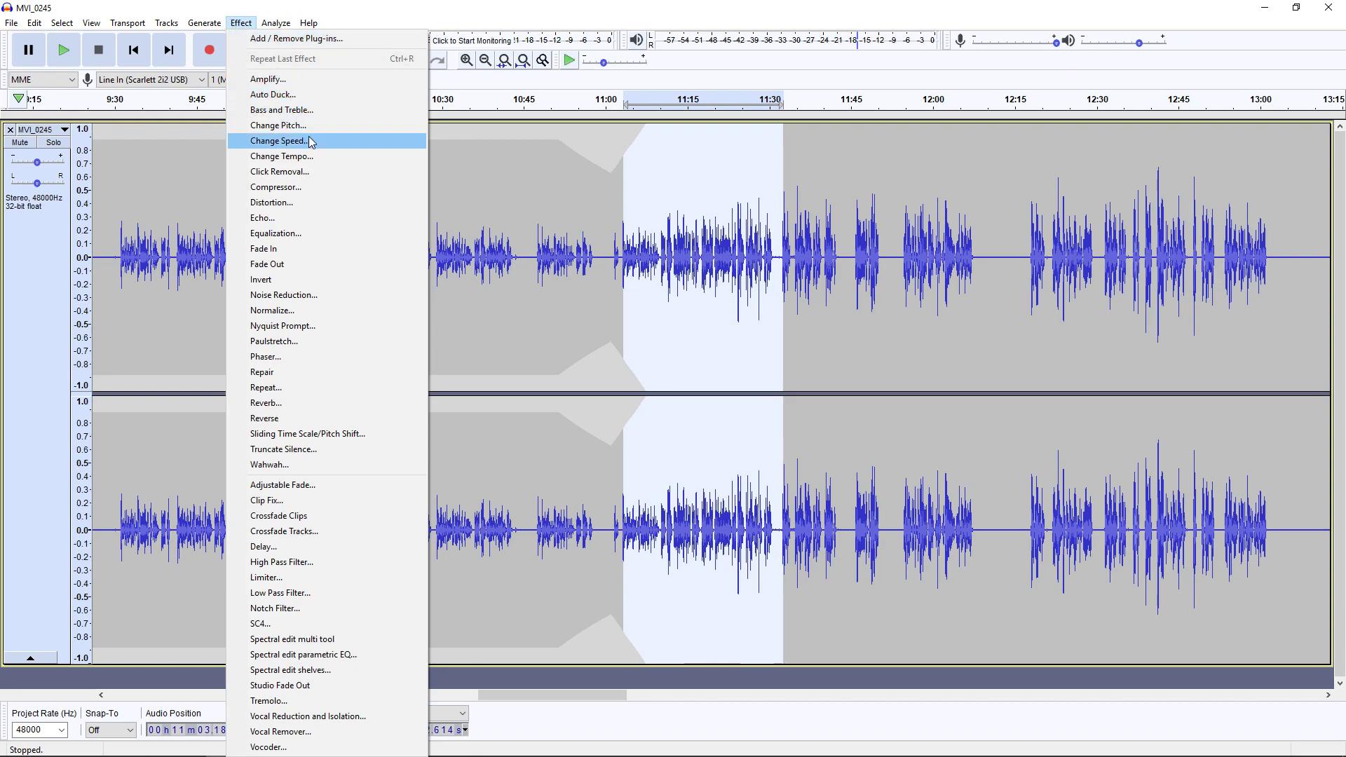
pyautogui.click(310, 187)
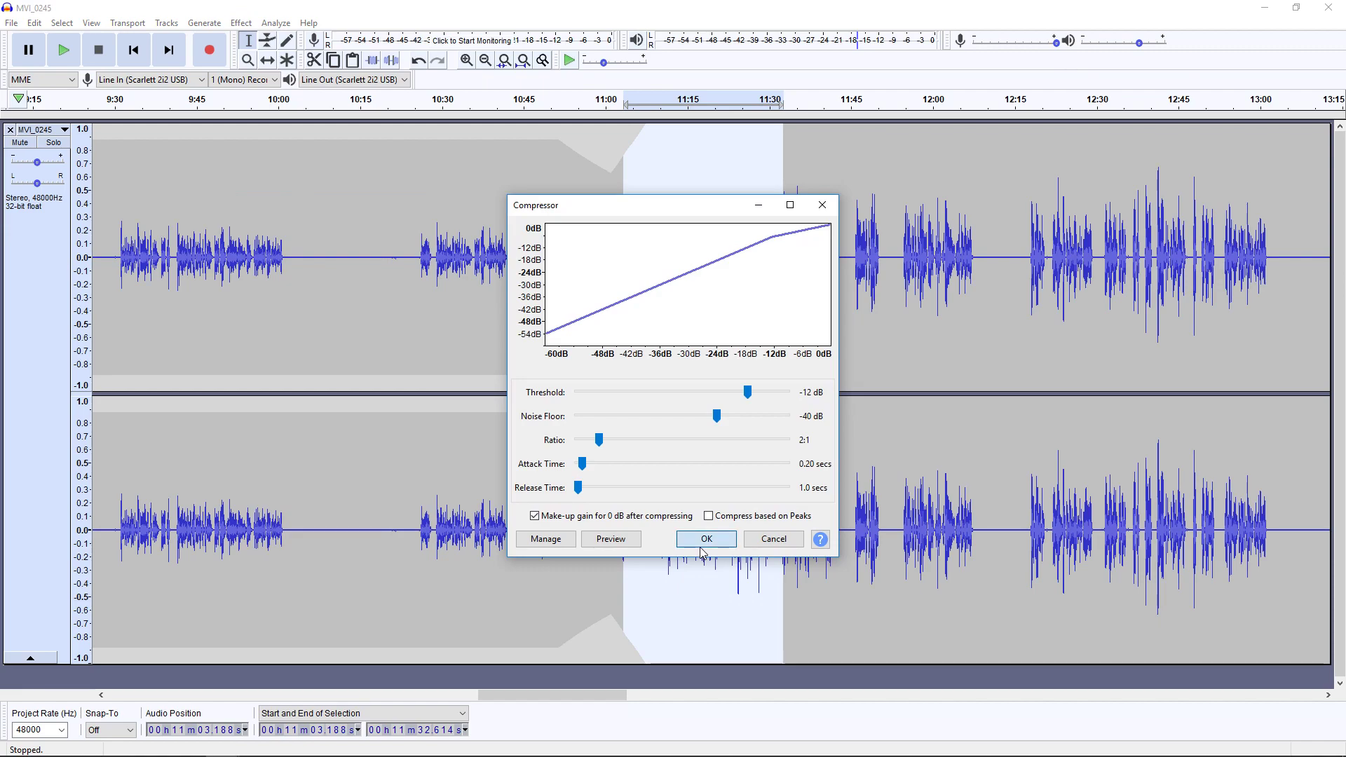
pyautogui.click(703, 542)
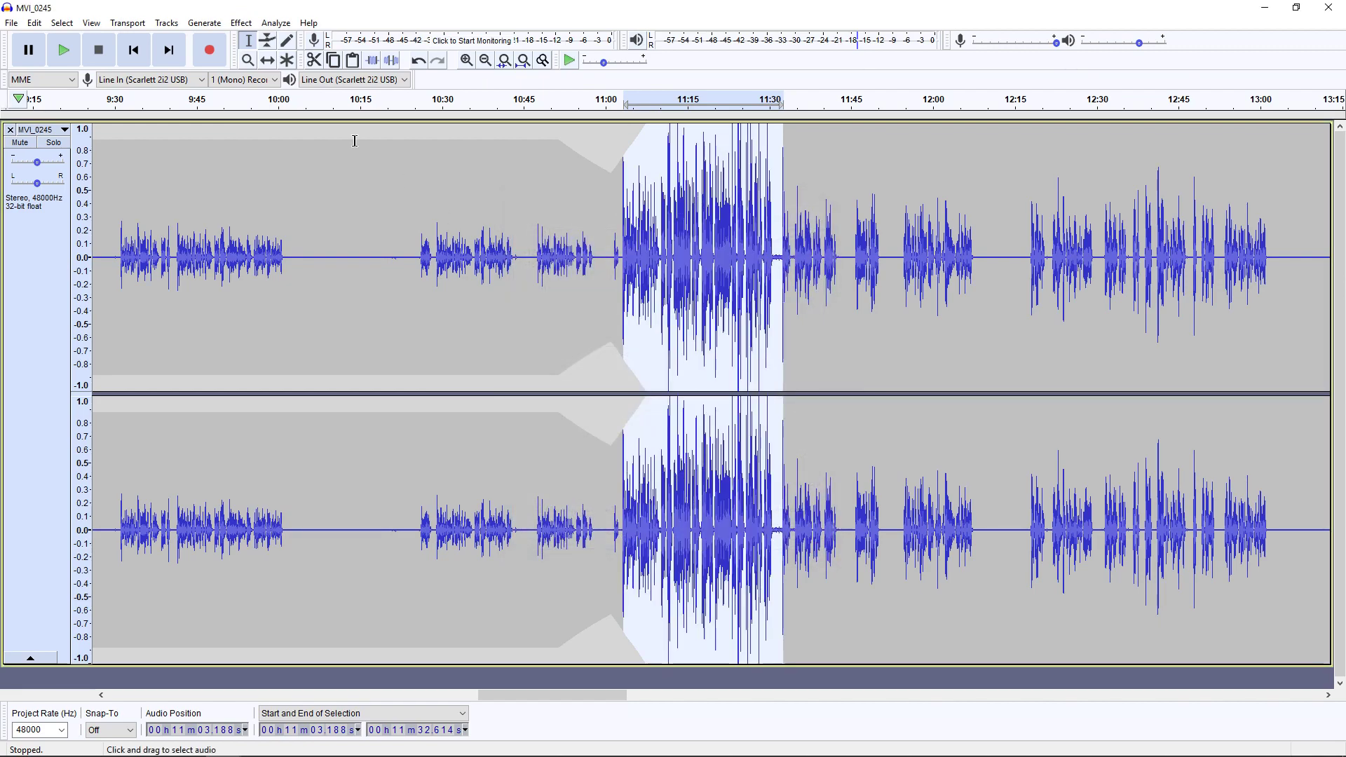
# Step: Show the track as a spectrogram and play it from just after 11:00
pyautogui.click(320, 138)
pyautogui.click(40, 130)
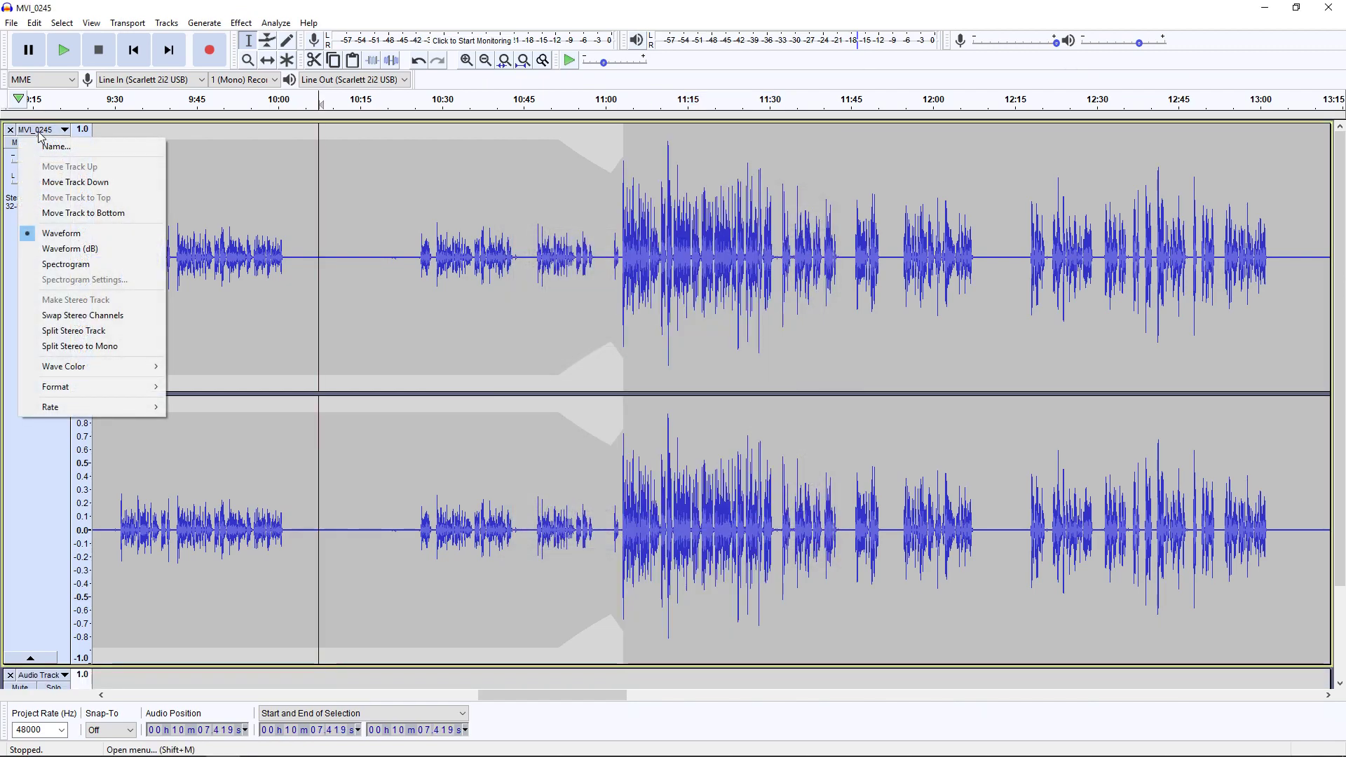
pyautogui.click(95, 266)
pyautogui.press('space')
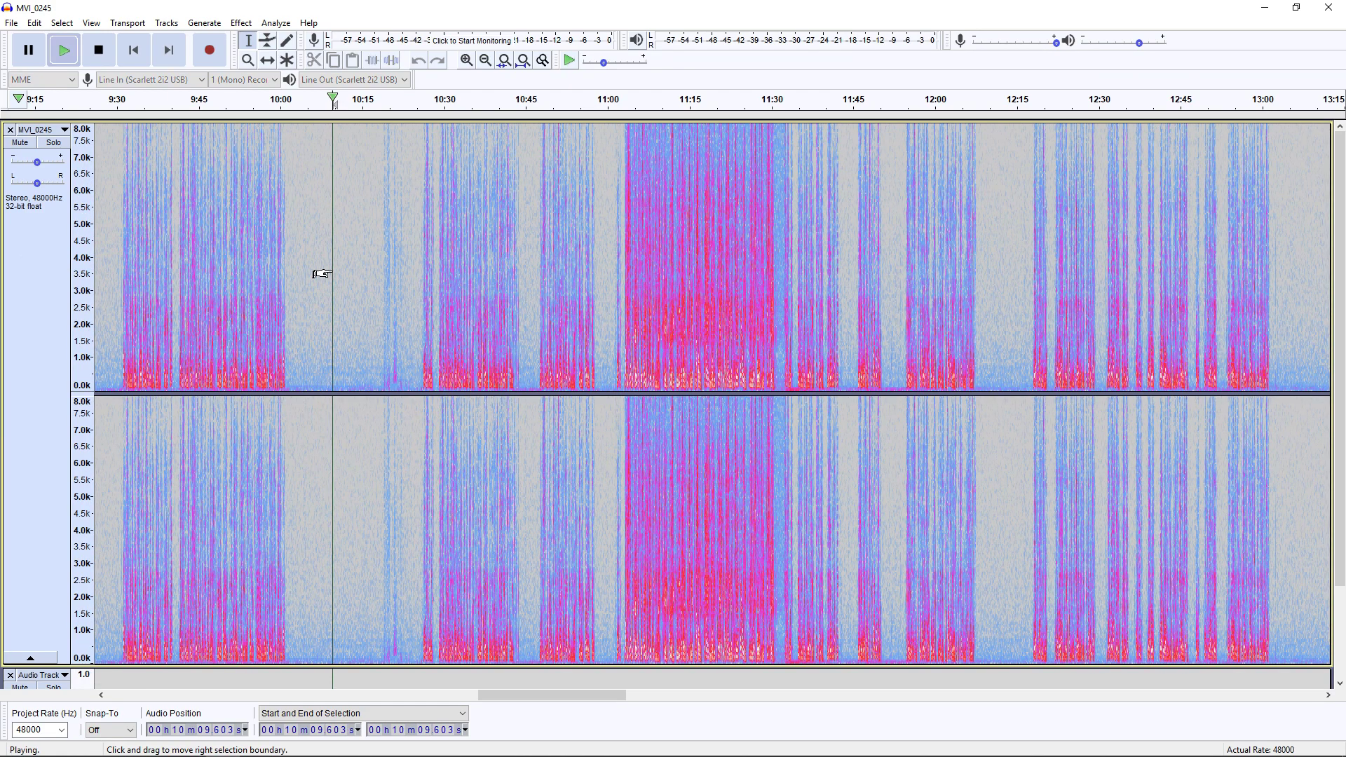
pyautogui.click(628, 272)
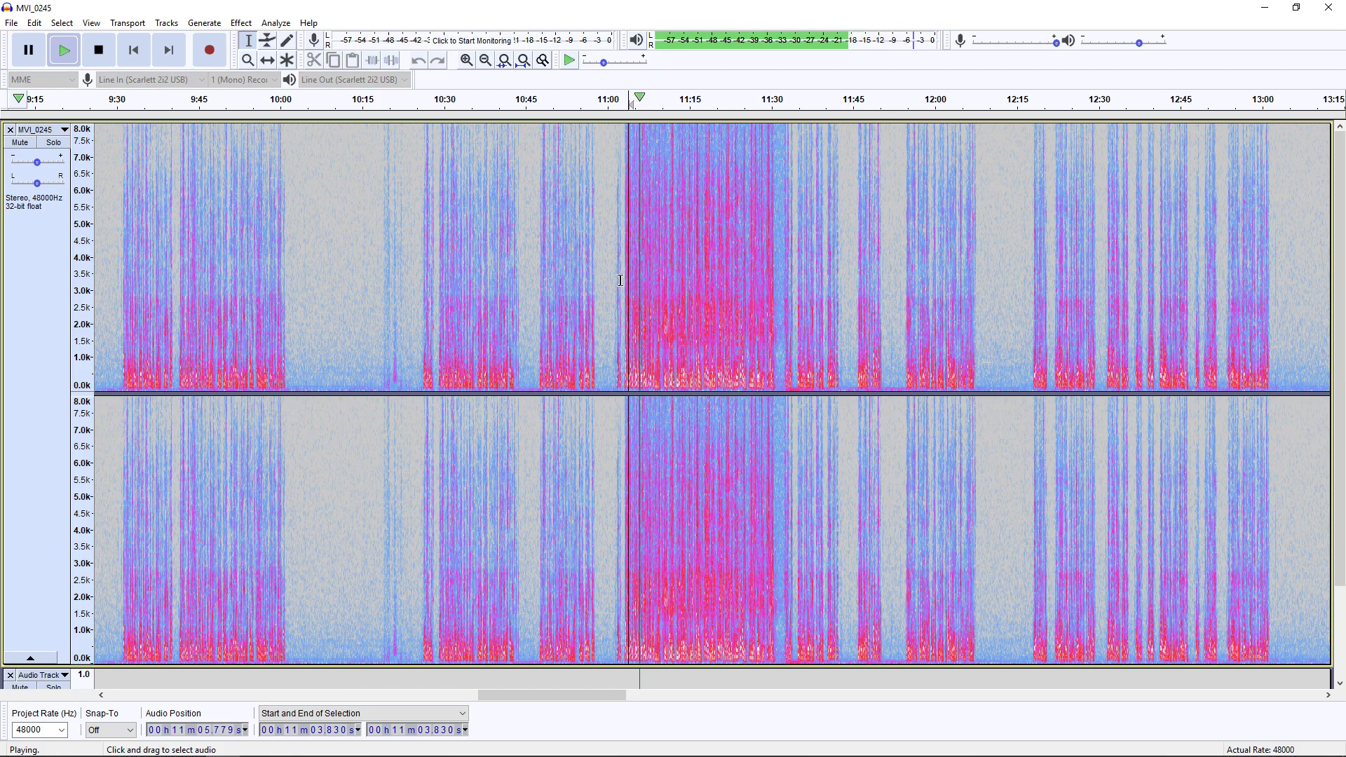
pyautogui.press('space')
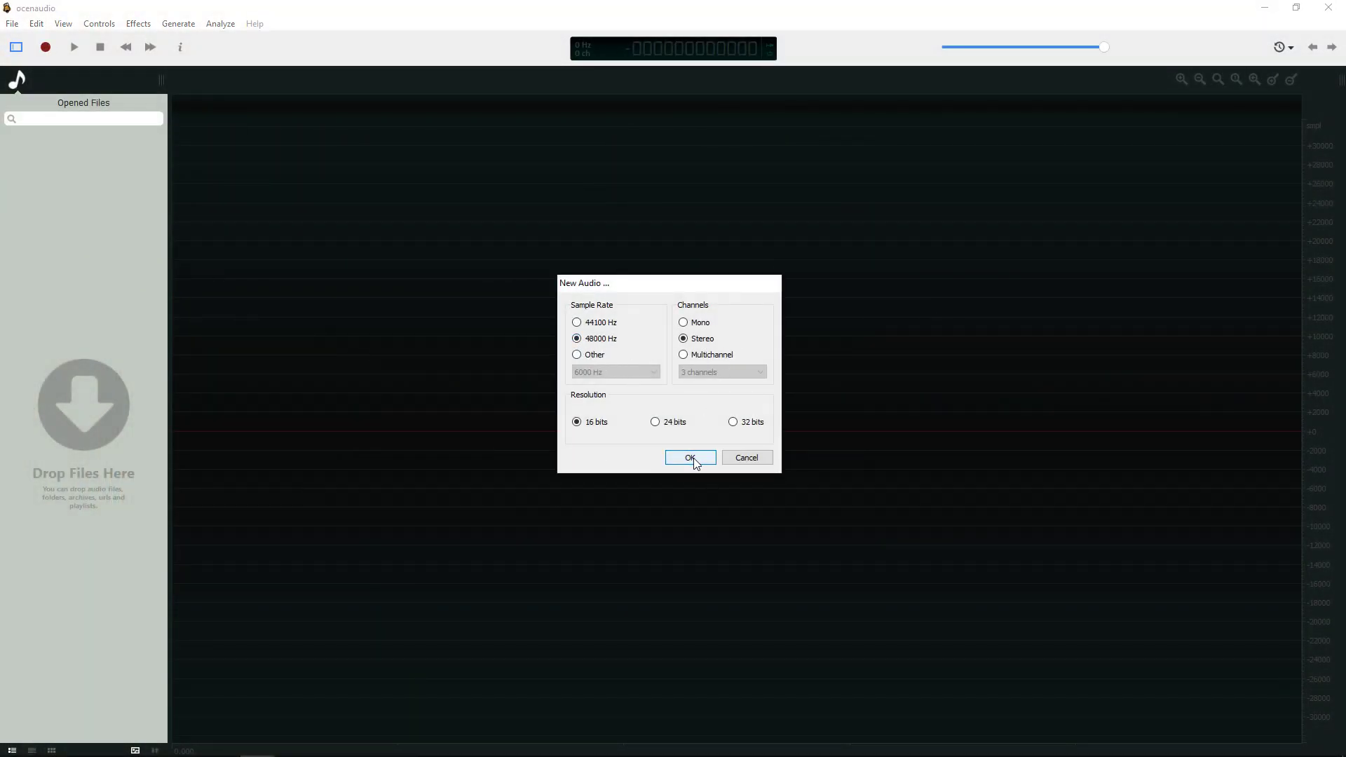
# Step: Create a mono 48000 Hz file and record about 12 seconds of voice
pyautogui.click(684, 323)
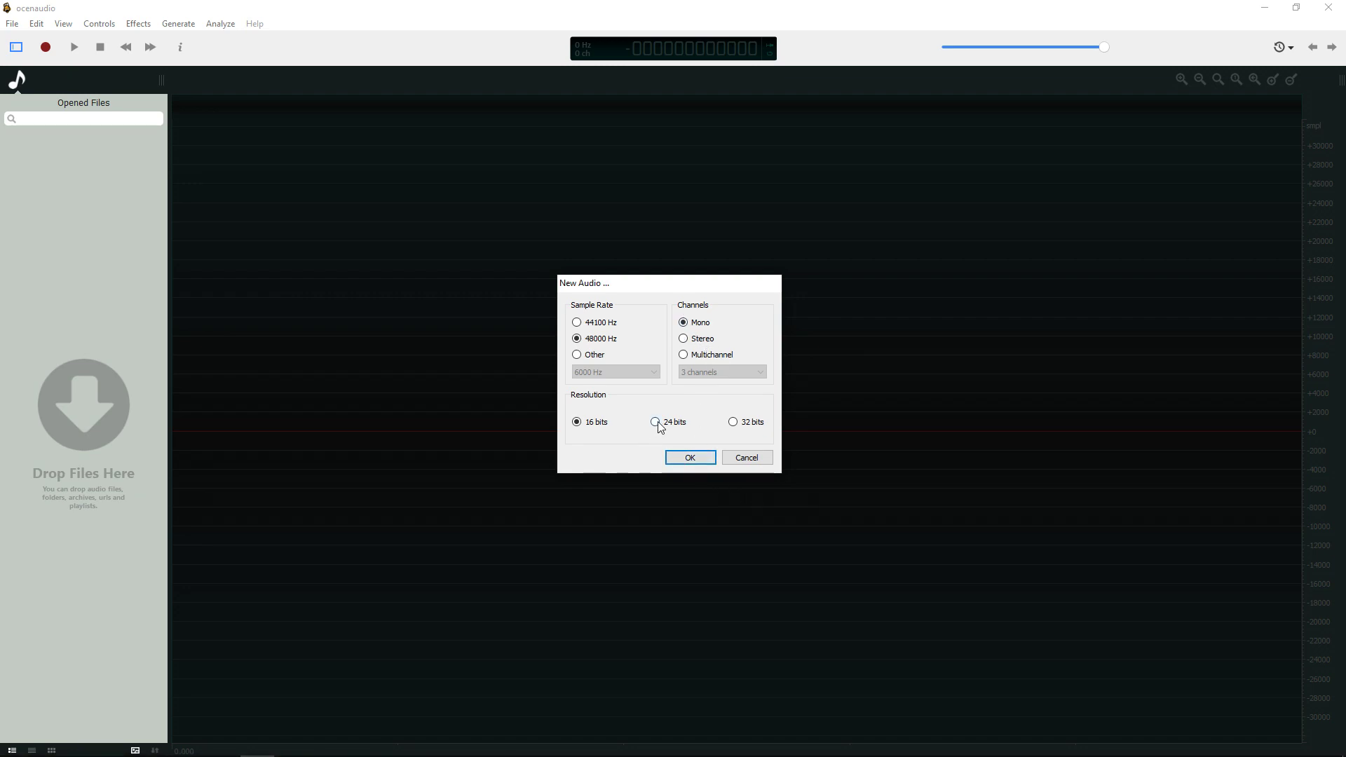
pyautogui.click(690, 457)
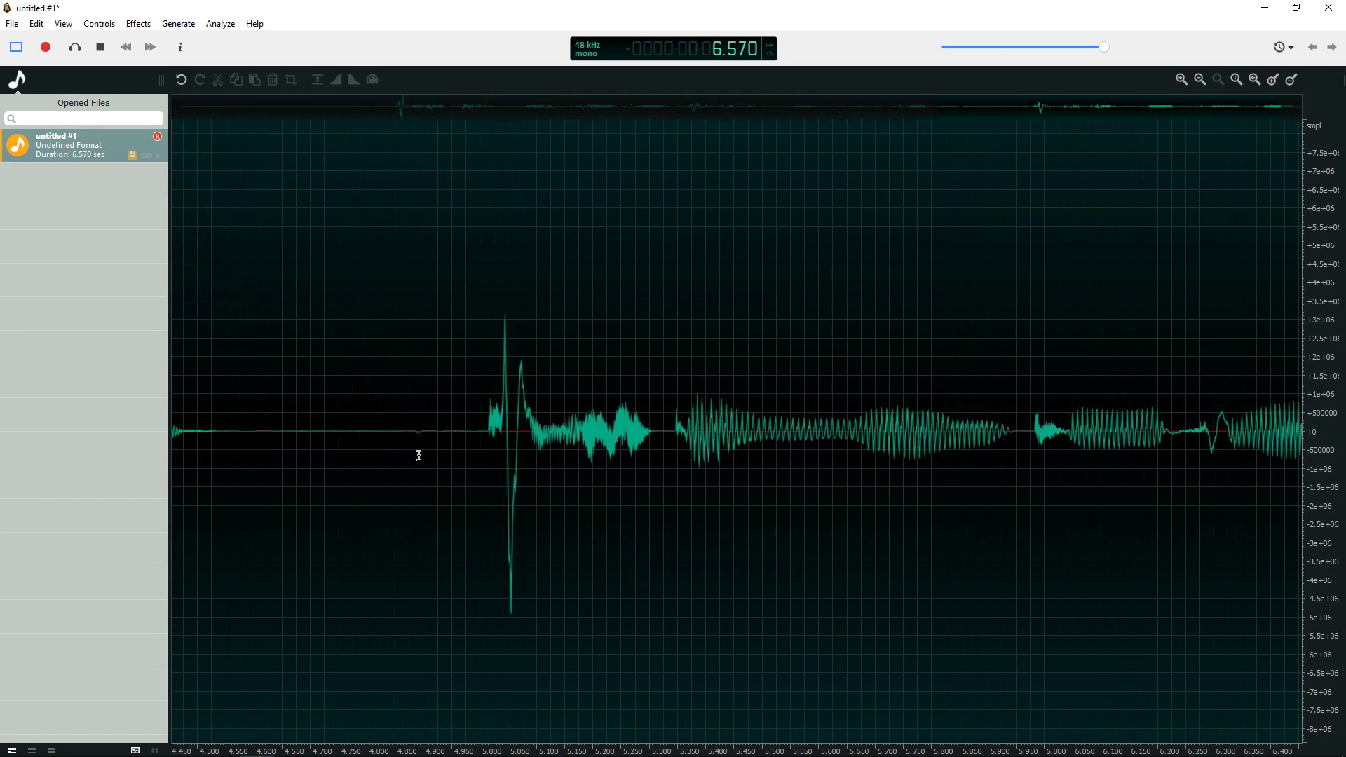
pyautogui.press('space')
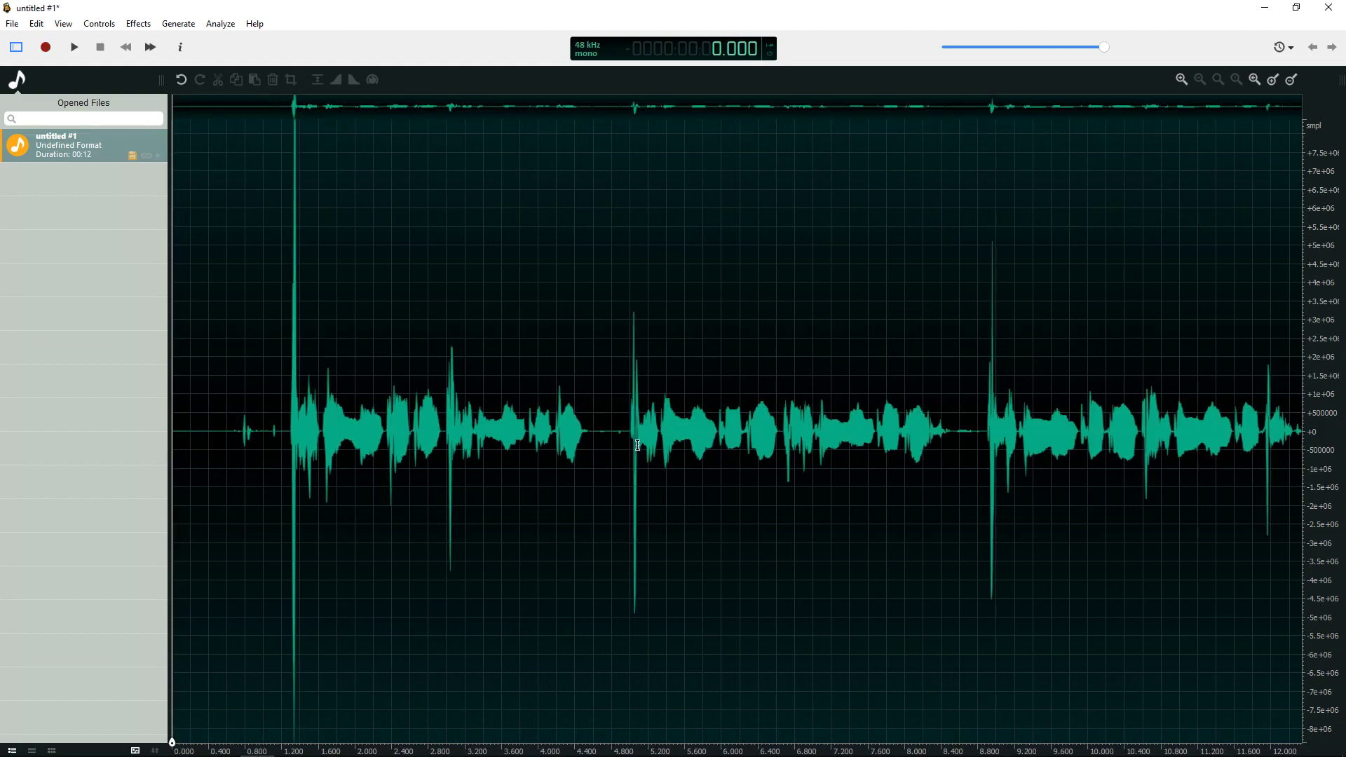
# Step: Cut the speech from 4.8 to 8.76 seconds out of the clip
pyautogui.moveTo(613, 423); pyautogui.dragTo(970, 462)
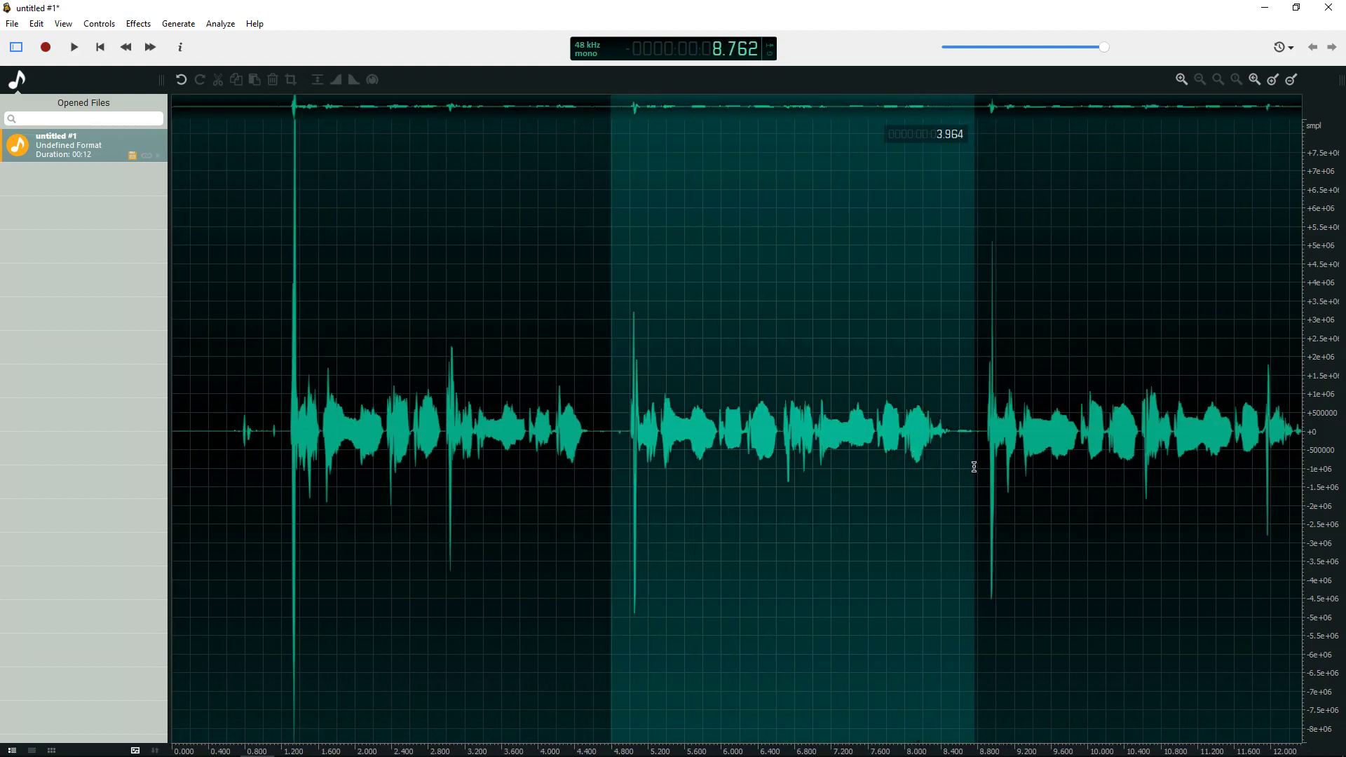
pyautogui.rightClick(901, 446)
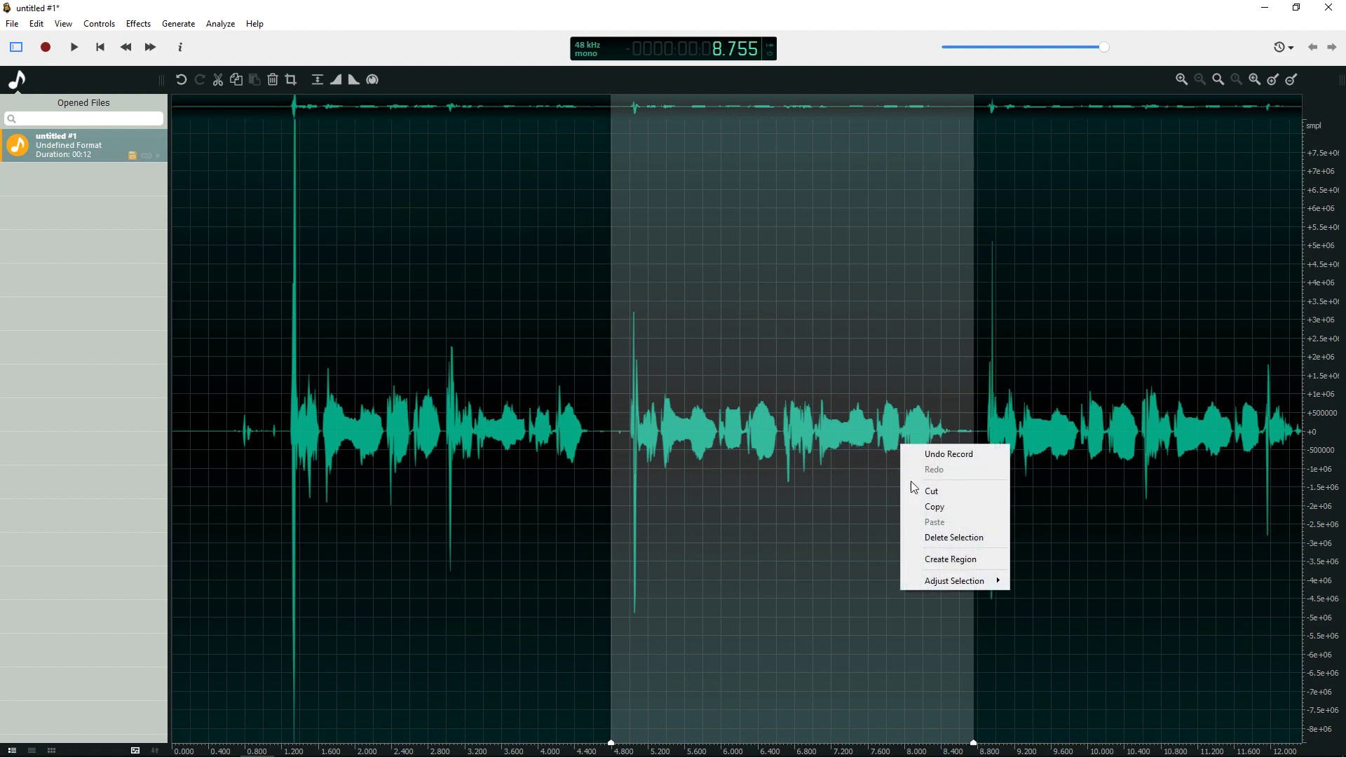
pyautogui.click(942, 490)
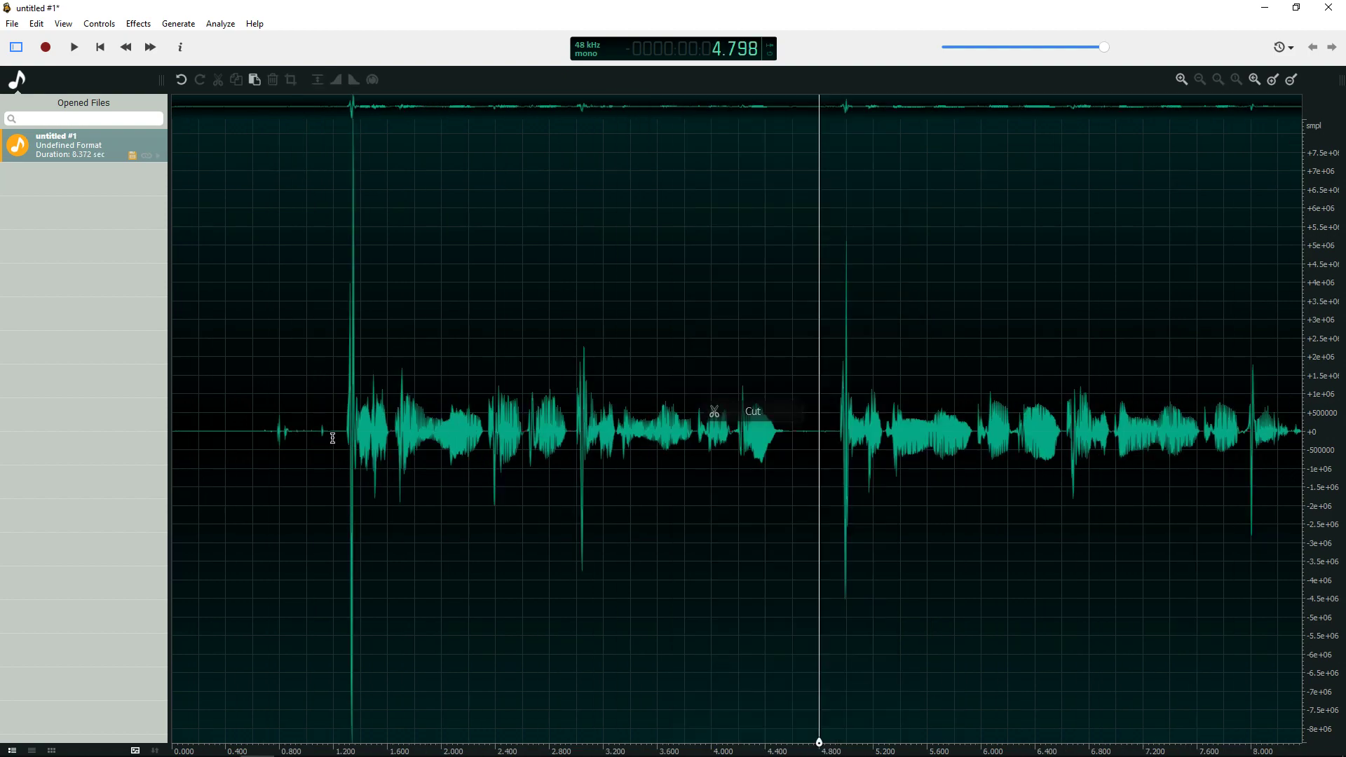
# Step: Paste the cut speech over the first 1.2 seconds and select the whole recording
pyautogui.moveTo(333, 438); pyautogui.dragTo(100, 442)
pyautogui.rightClick(216, 441)
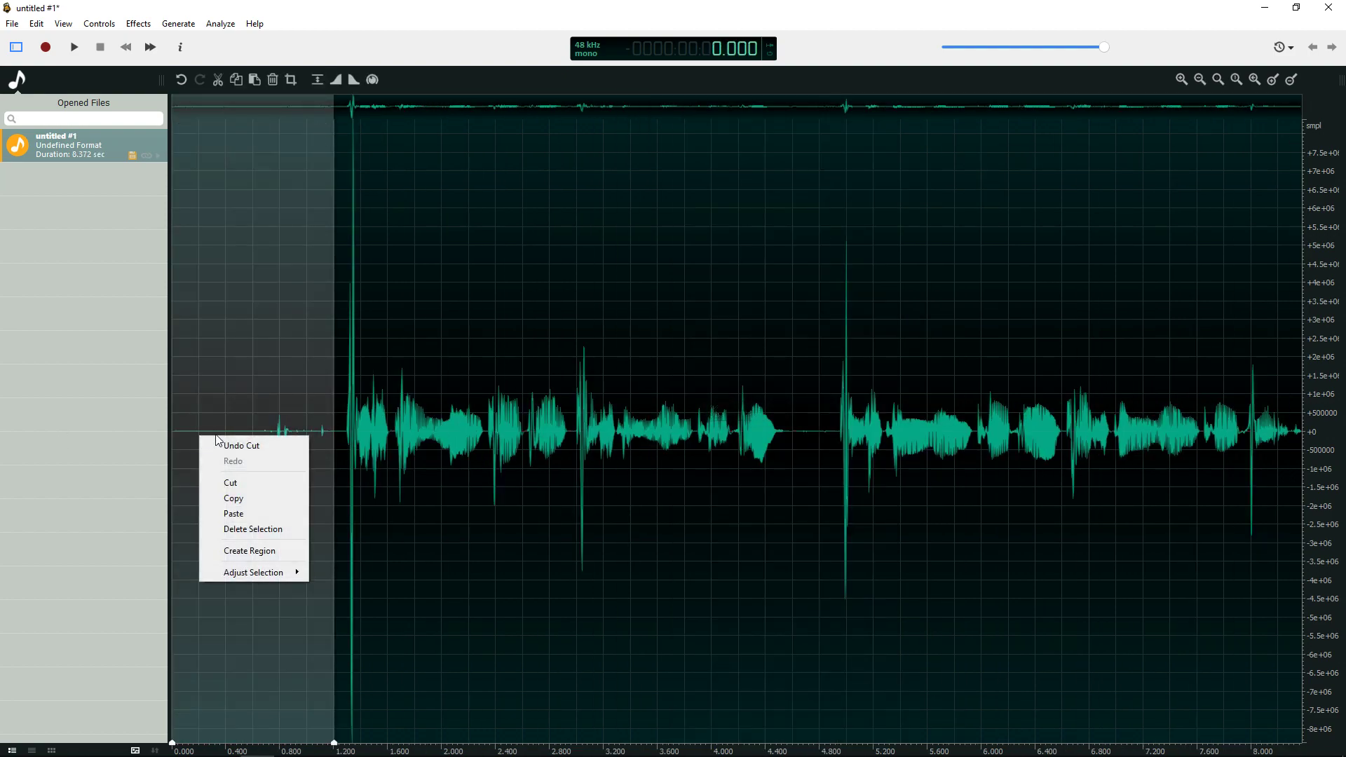
pyautogui.click(269, 514)
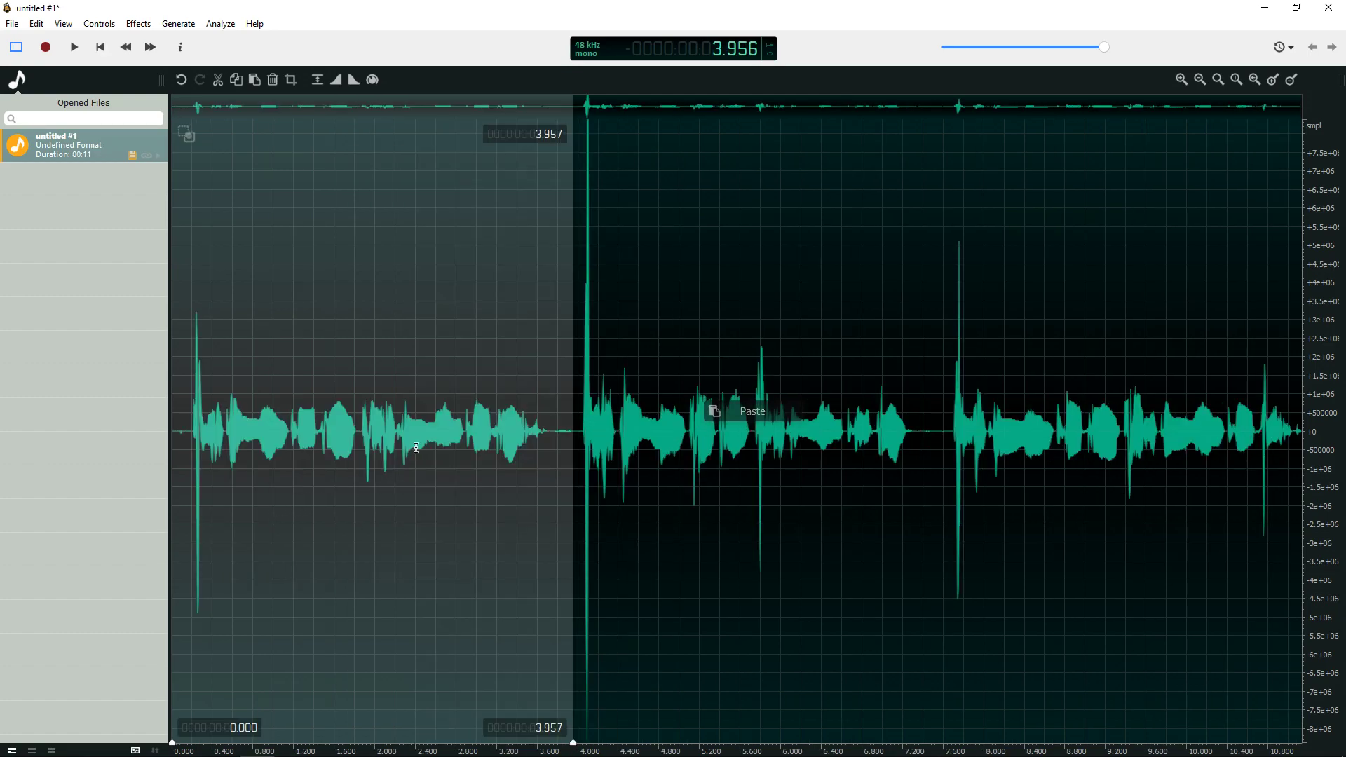
pyautogui.click(417, 448)
pyautogui.hotkey('ctrl', 'a')
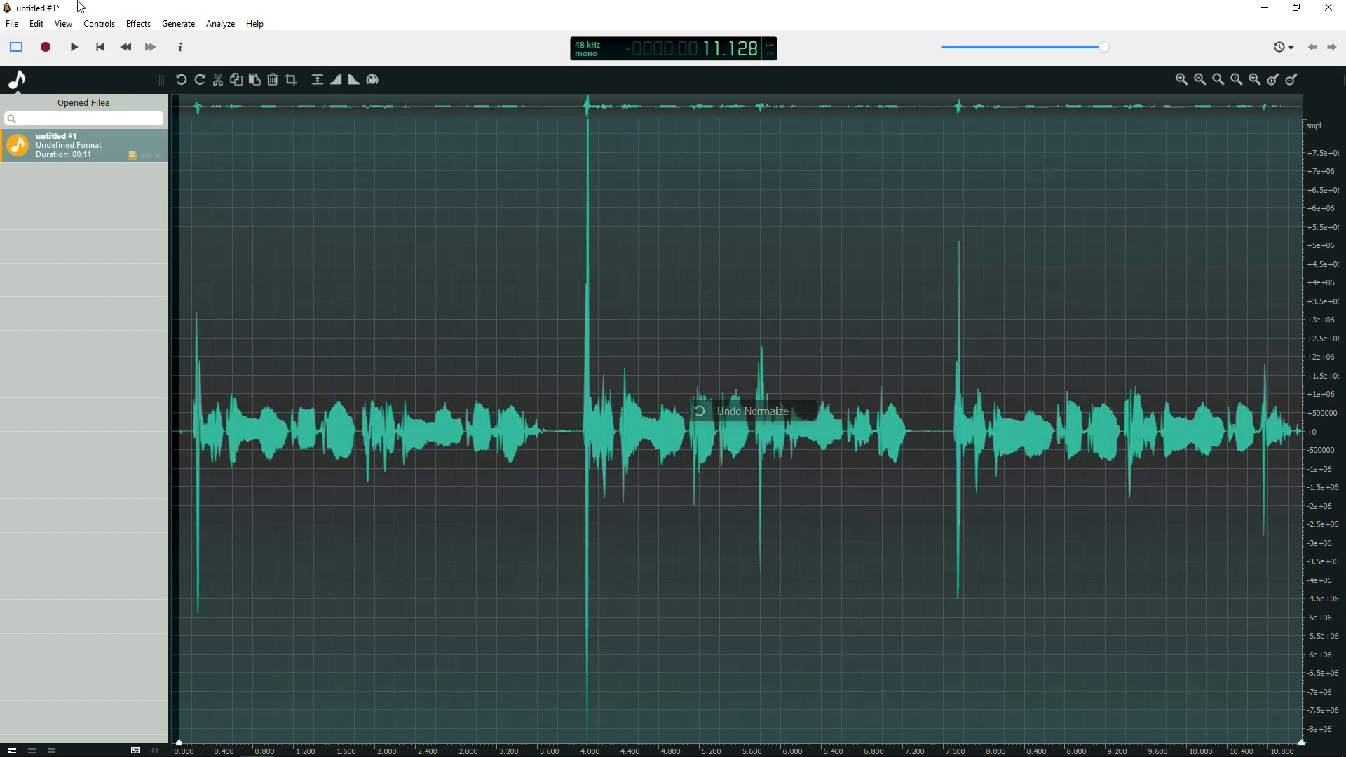
pyautogui.click(136, 24)
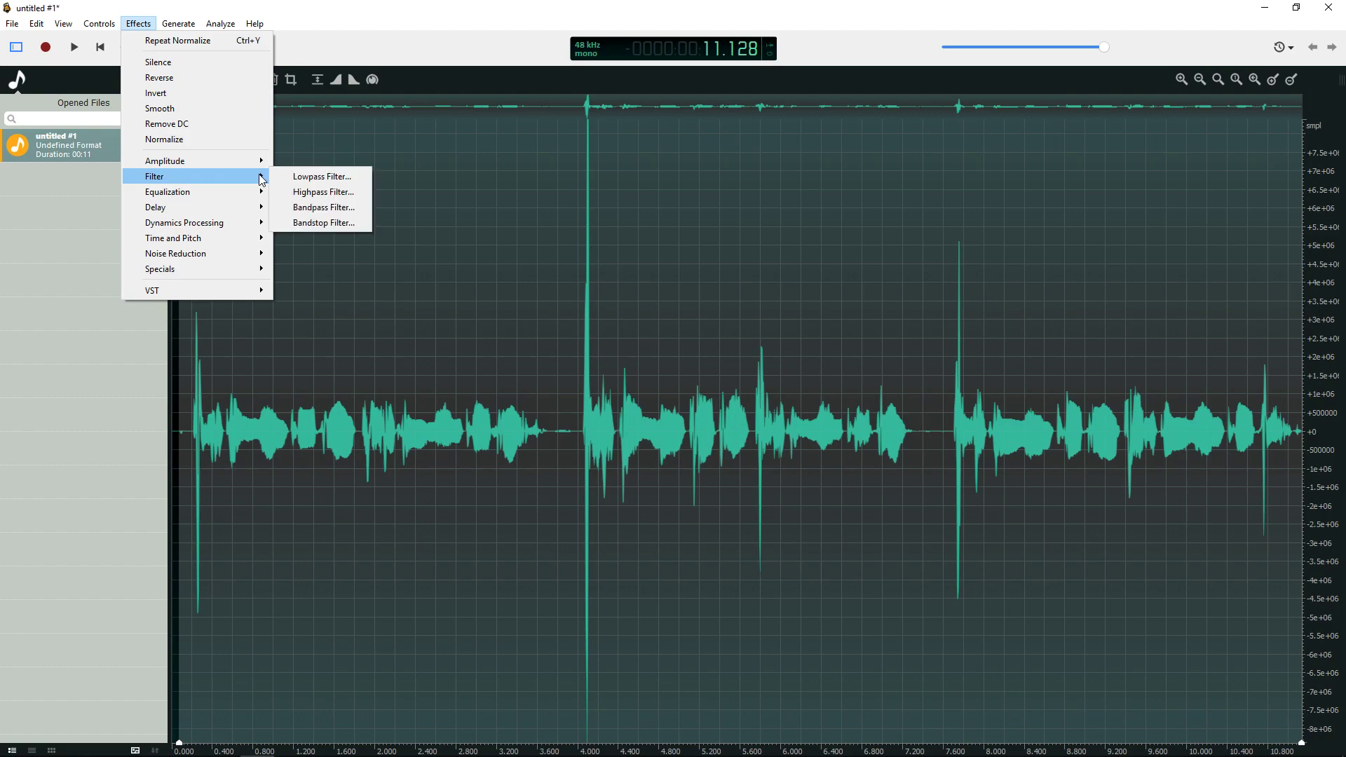
pyautogui.moveTo(200, 192)
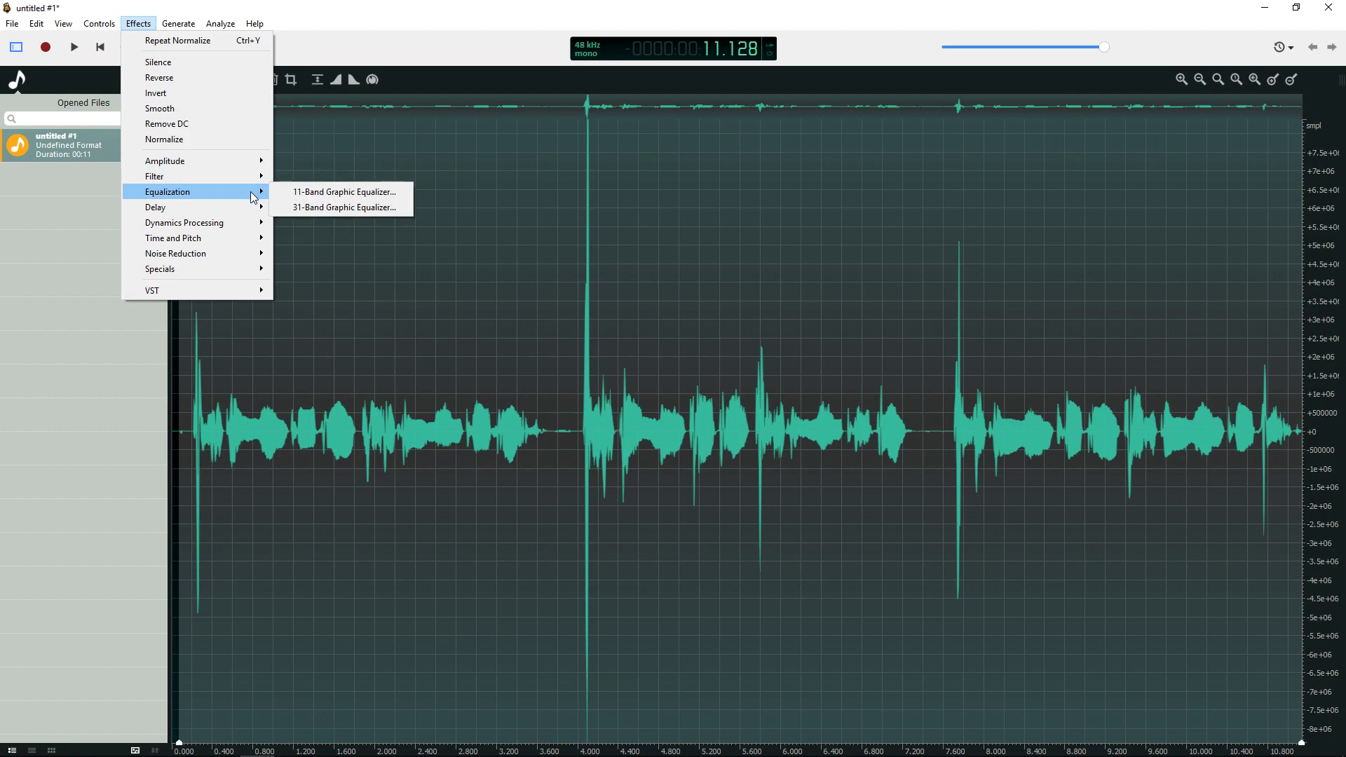
# Step: Open the 11-band graphic equalizer, then play the recording and mark a spectrogram stretch
pyautogui.click(305, 192)
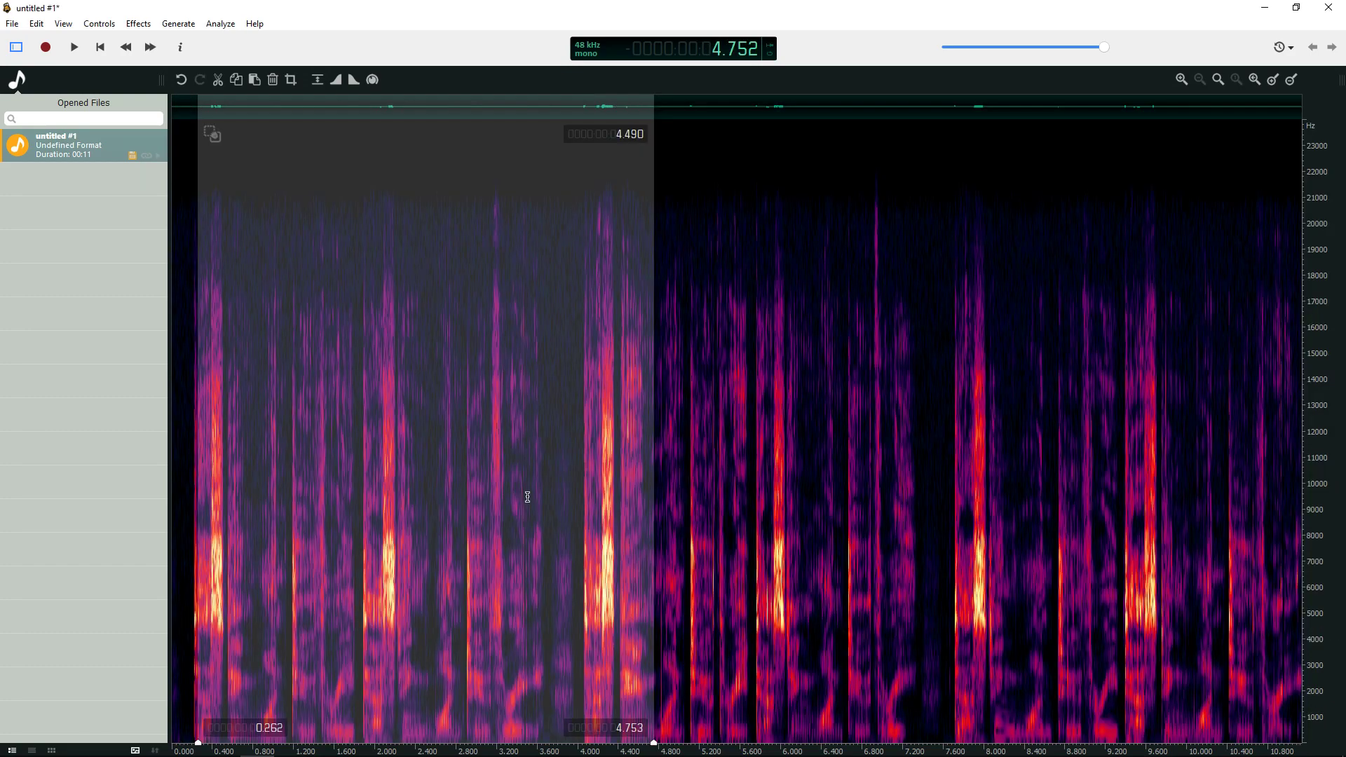
pyautogui.press('space')
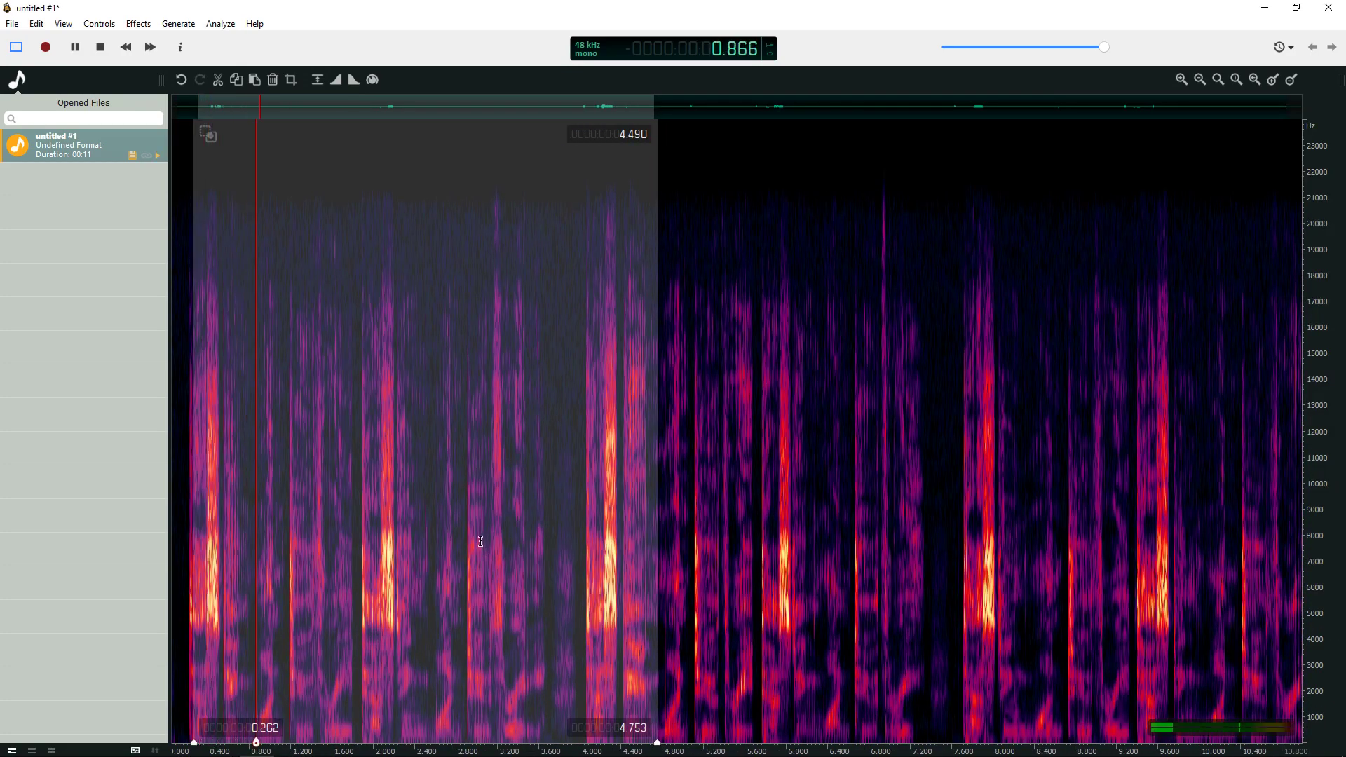
pyautogui.scroll(2, 480, 540)
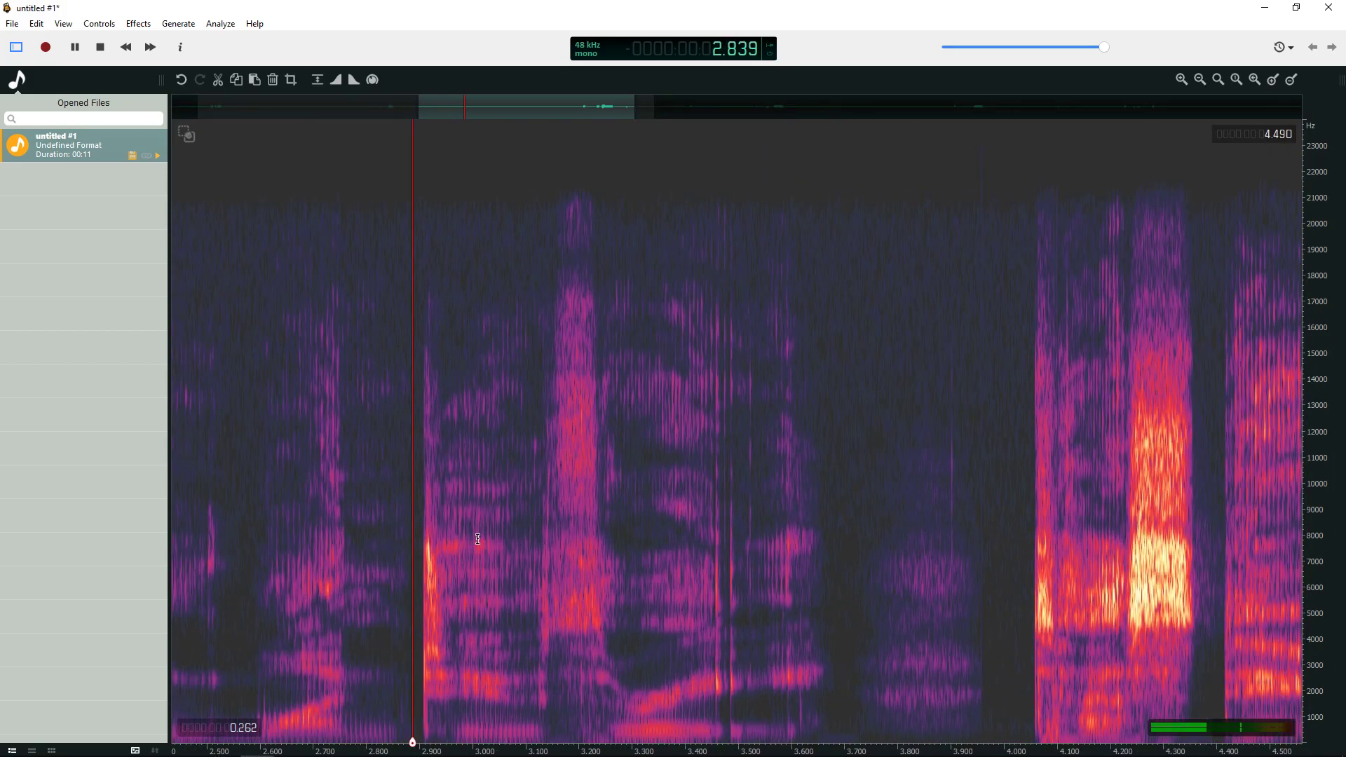
pyautogui.scroll(-1, 476, 539)
pyautogui.scroll(-1, 472, 538)
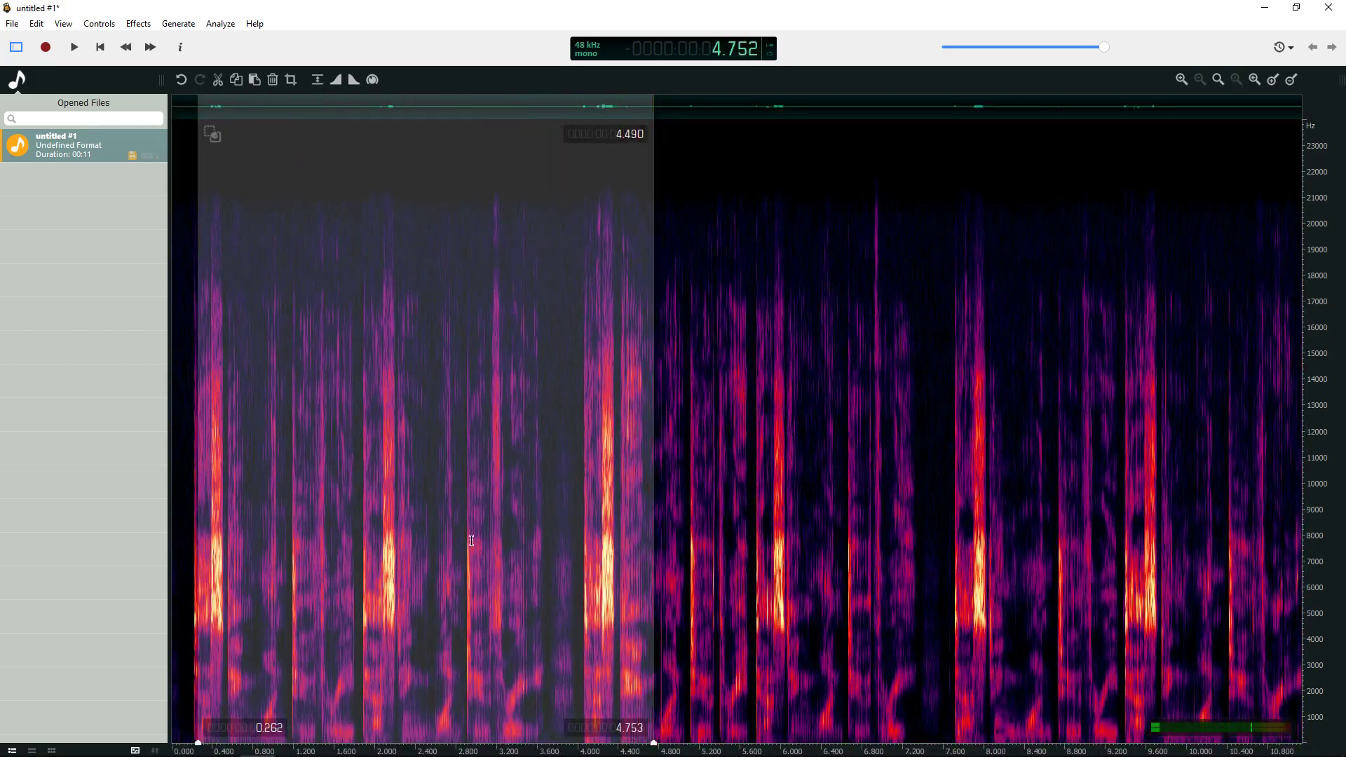
pyautogui.moveTo(706, 453)
pyautogui.mouseDown()
pyautogui.moveTo(1173, 473)
pyautogui.moveTo(511, 479)
pyautogui.mouseUp()
pyautogui.click(433, 463)
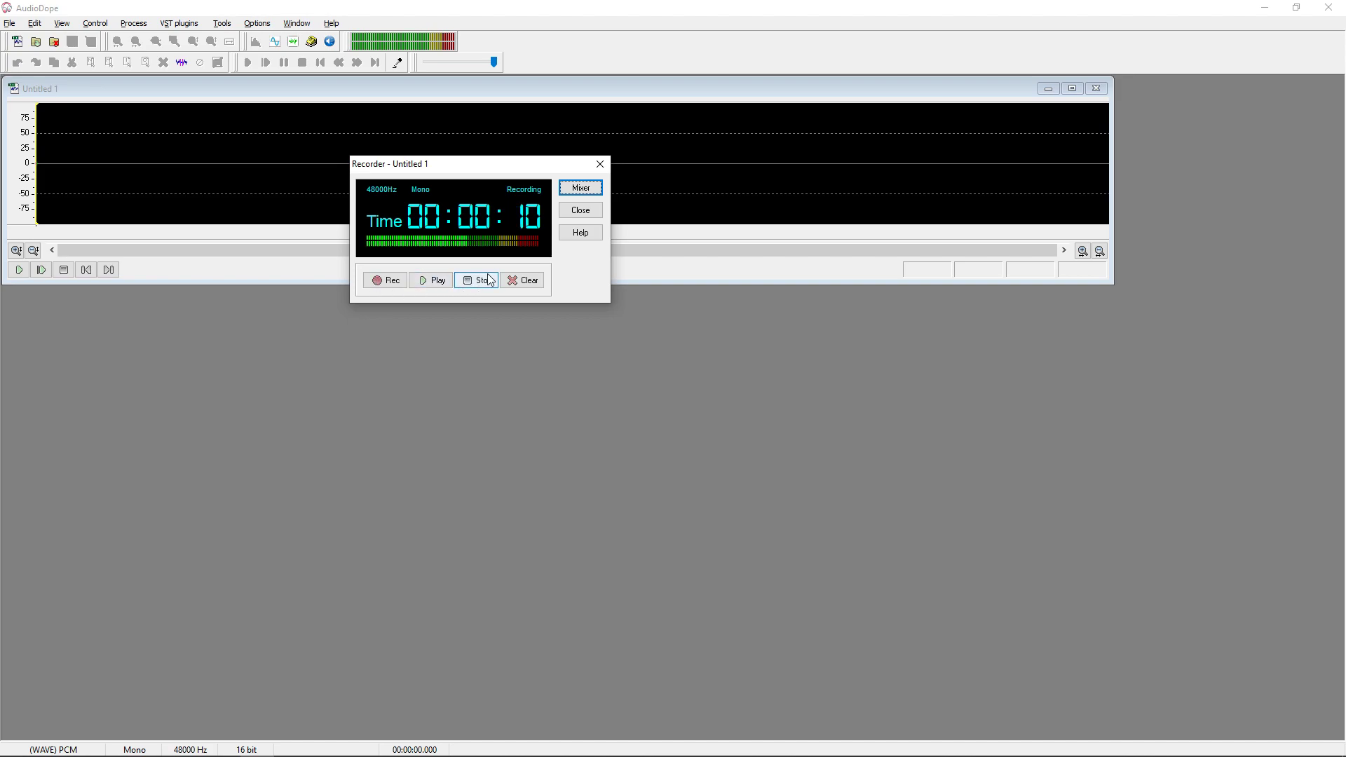
# Step: Close the Recorder and cut the first half of the speech from the waveform
pyautogui.click(580, 212)
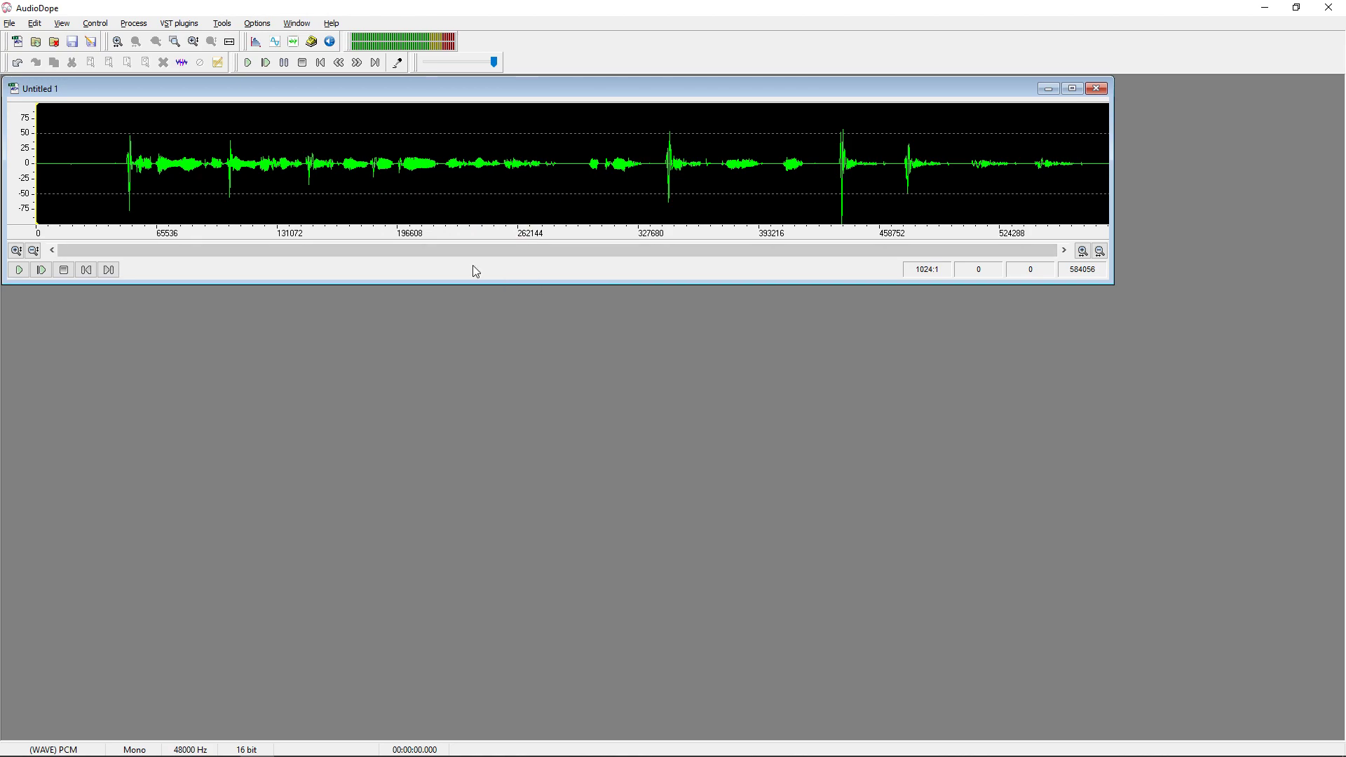
pyautogui.moveTo(122, 158); pyautogui.dragTo(577, 158)
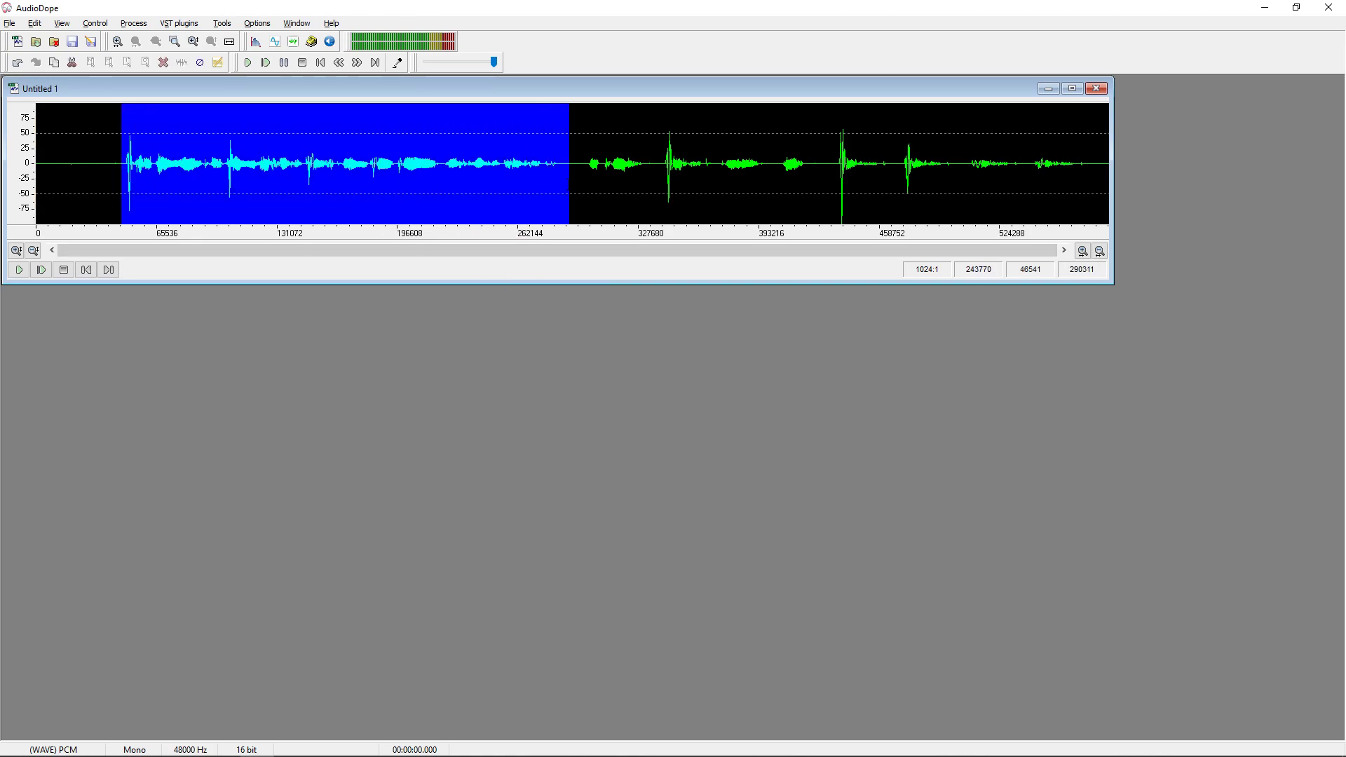
pyautogui.rightClick(478, 194)
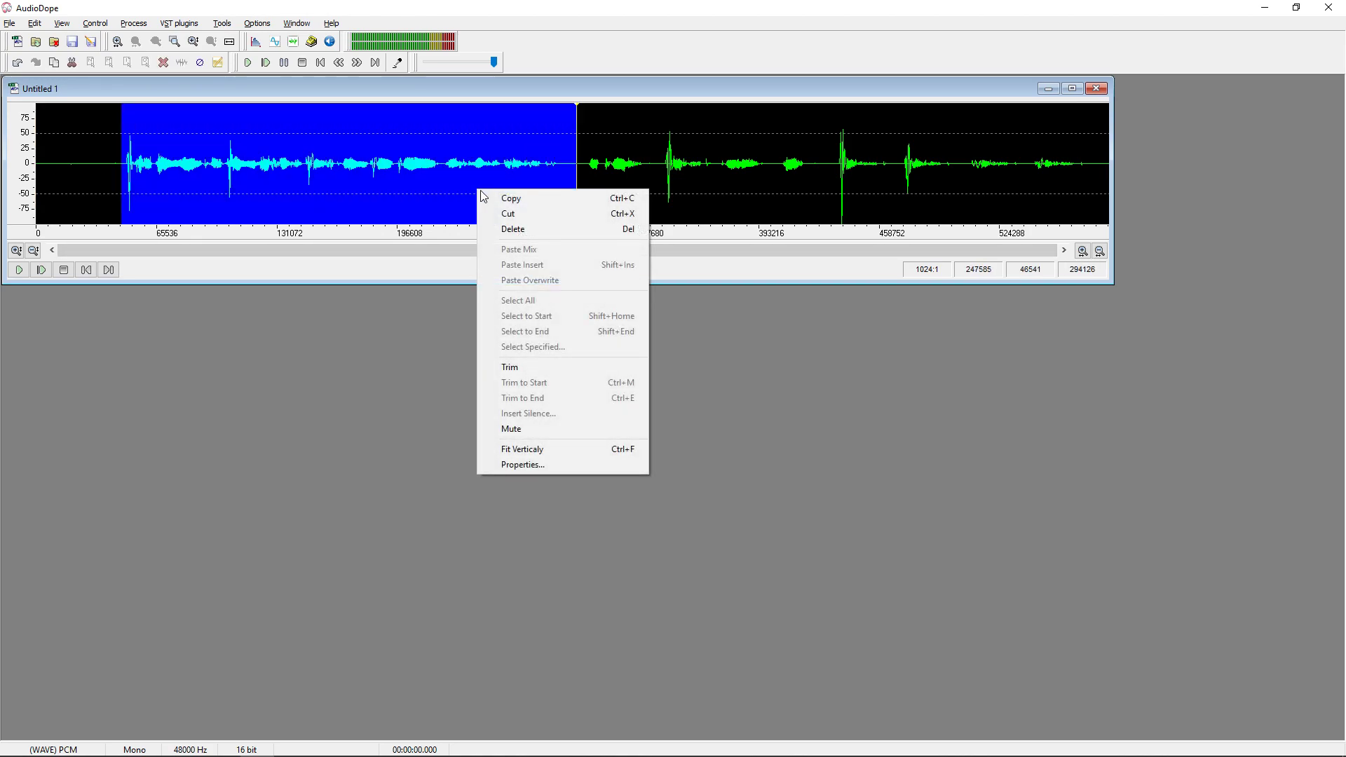
pyautogui.click(526, 214)
pyautogui.rightClick(1083, 163)
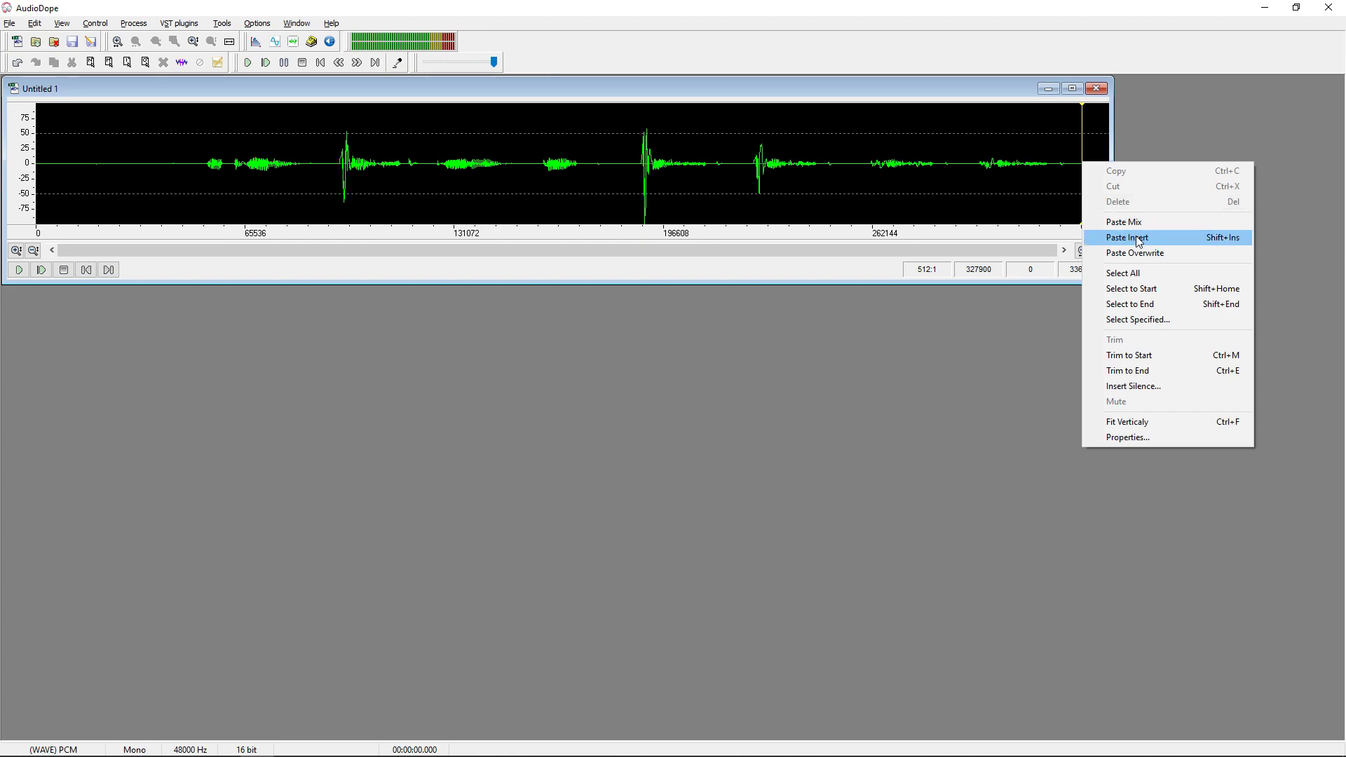
# Step: Paste-insert the cut speech at the end, zoom the spectrum to 2,800–7,600 Hz, and open Text To Speech
pyautogui.click(1149, 254)
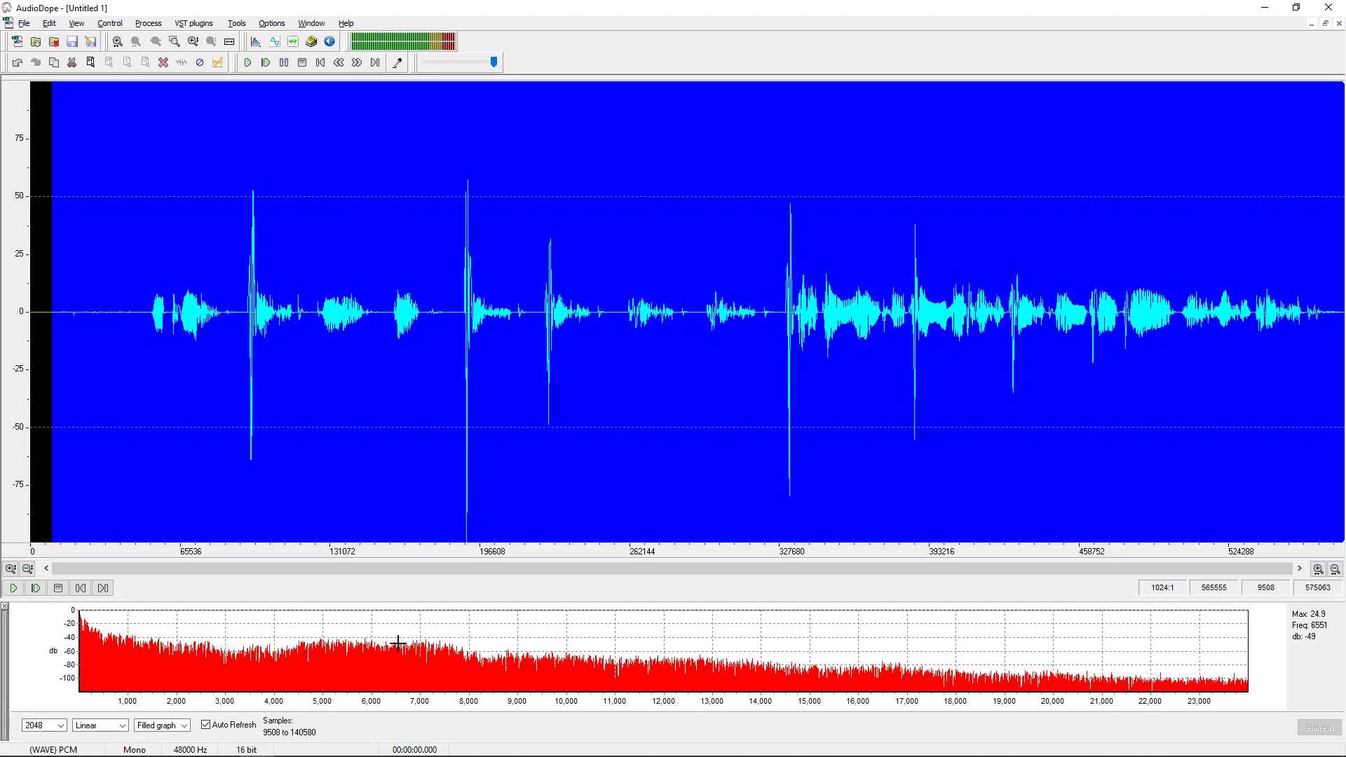
pyautogui.moveTo(395, 635); pyautogui.dragTo(455, 630)
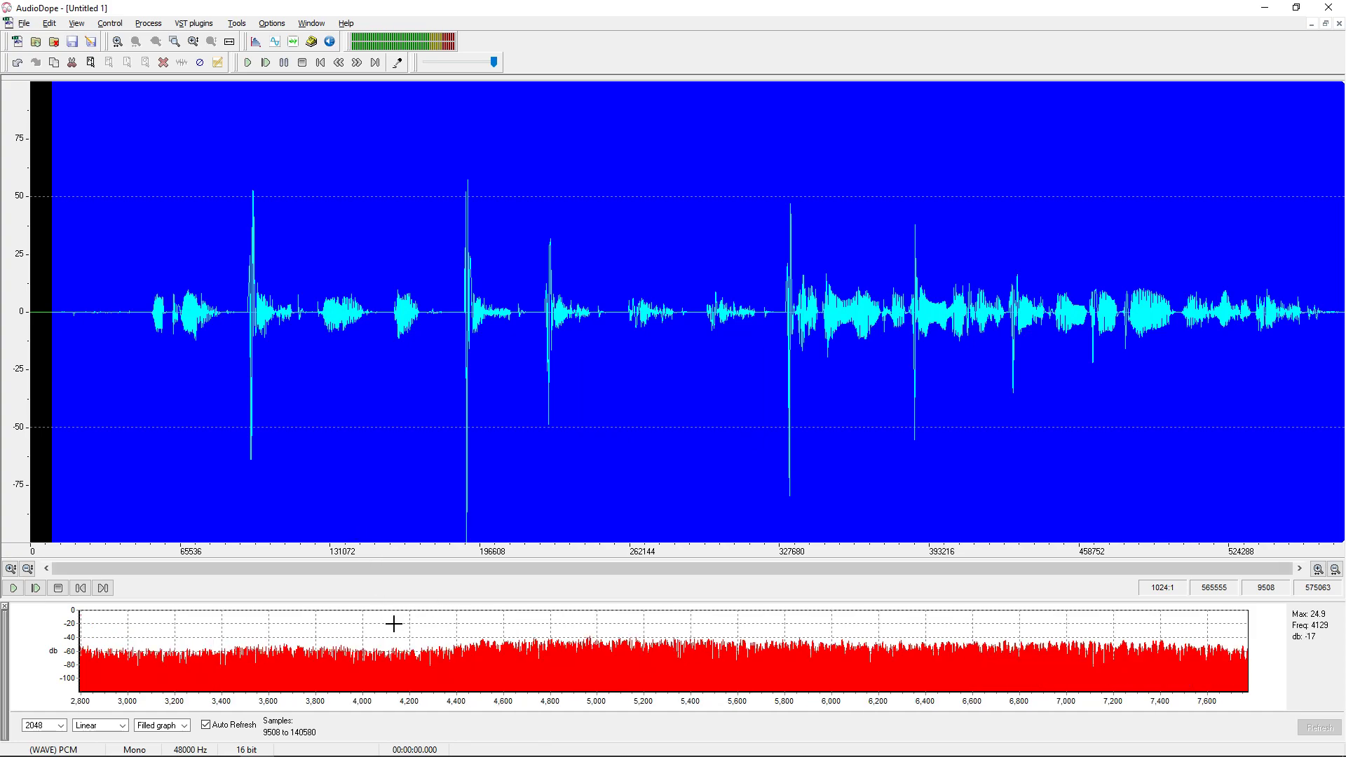
pyautogui.click(232, 23)
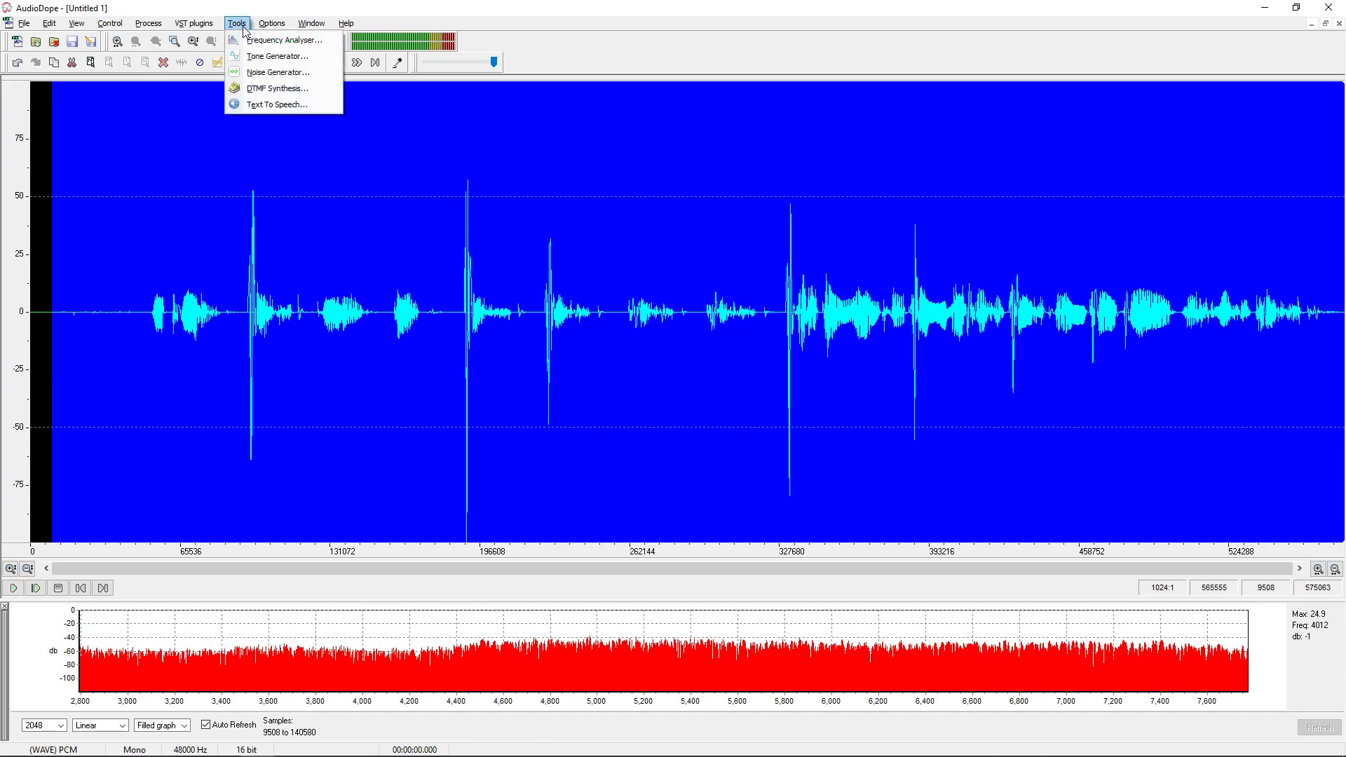
pyautogui.click(263, 106)
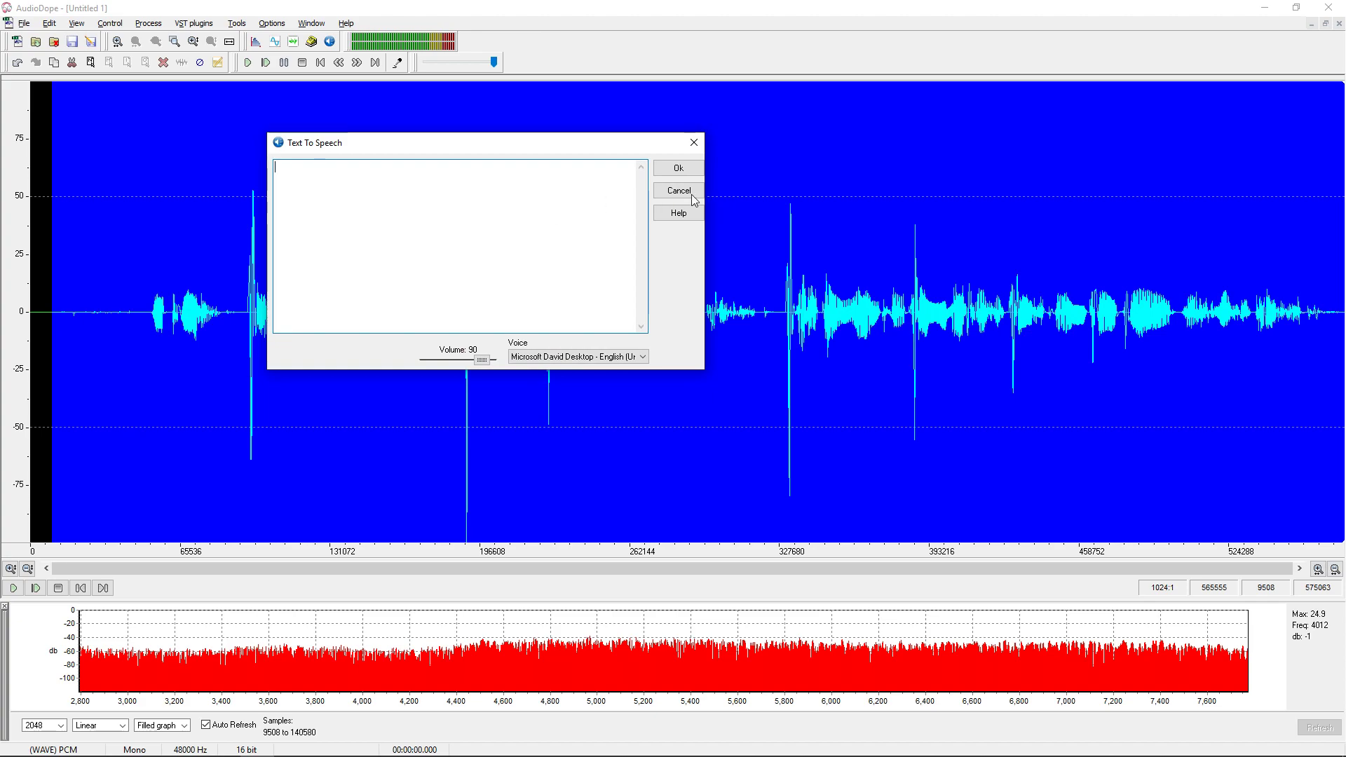